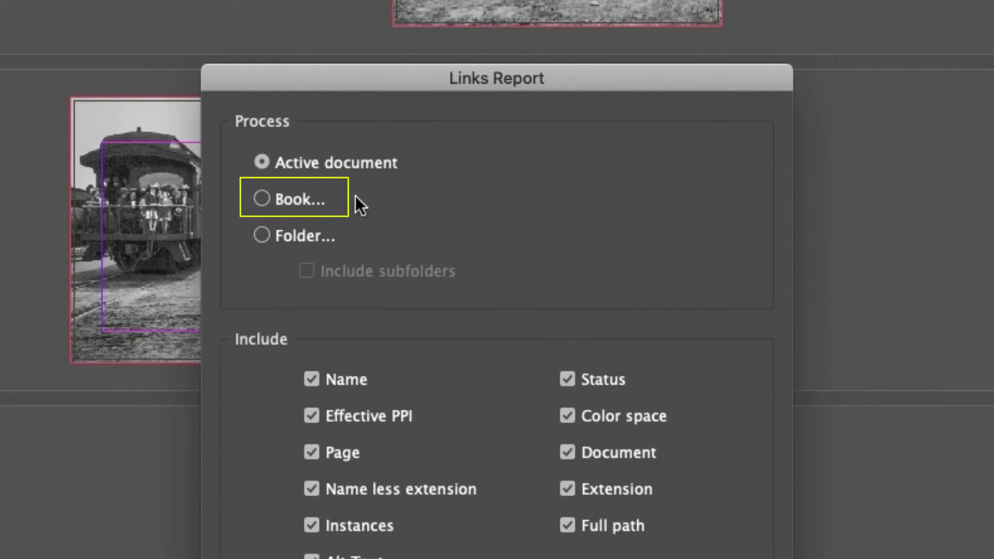
click(288, 202)
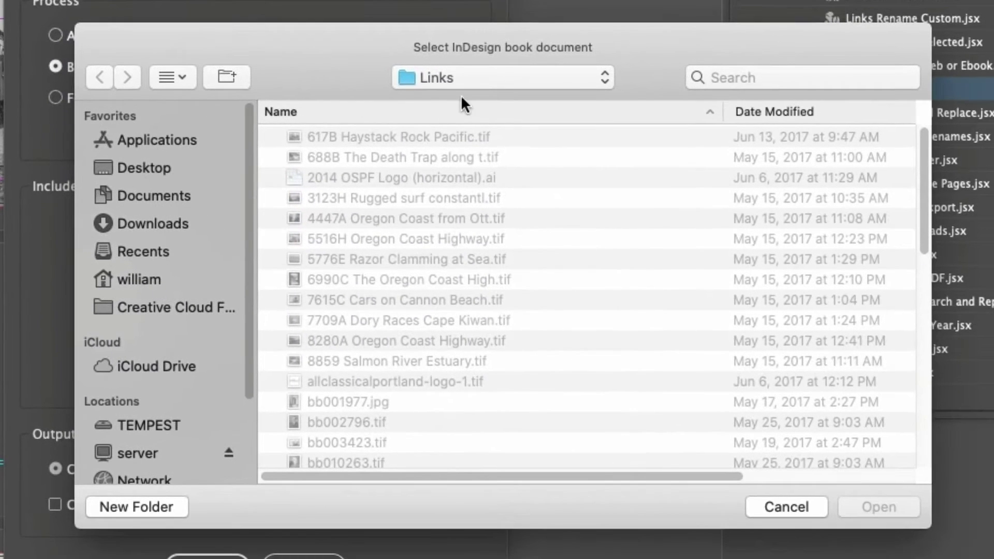
click(471, 77)
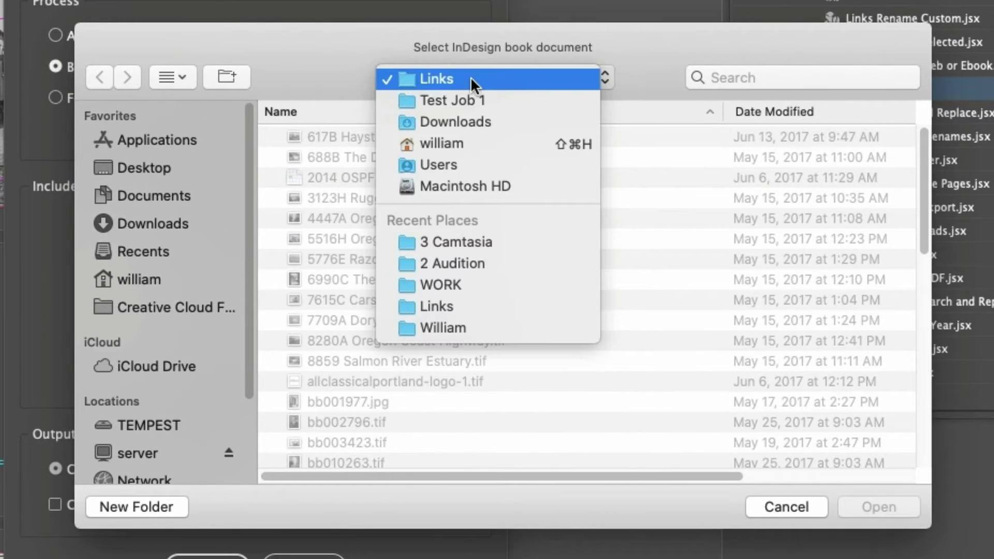
click(458, 121)
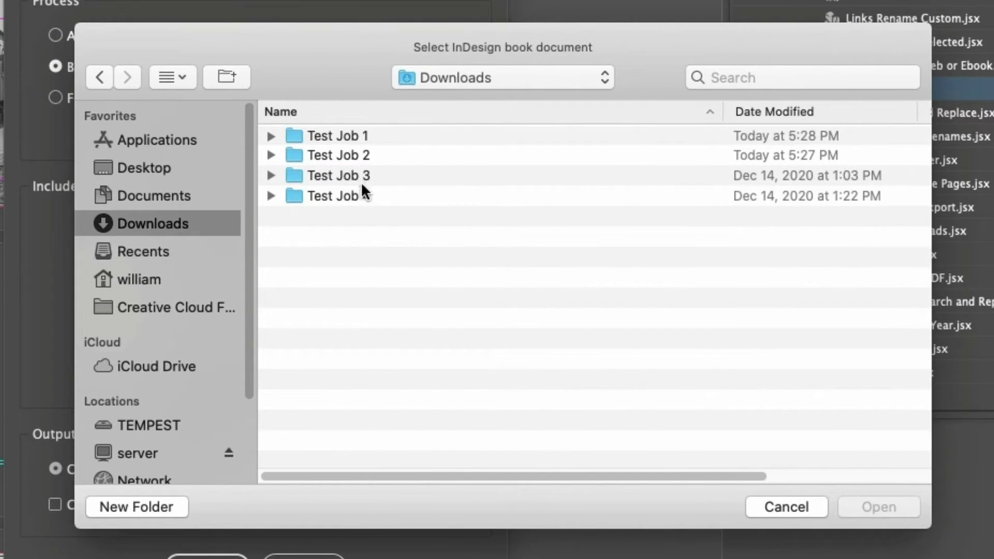
double_click(363, 175)
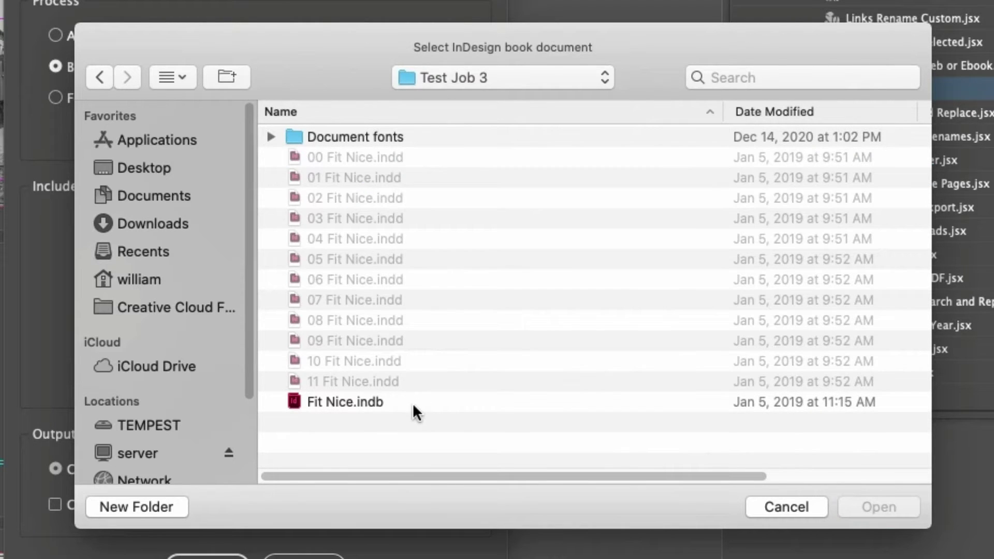
click(415, 402)
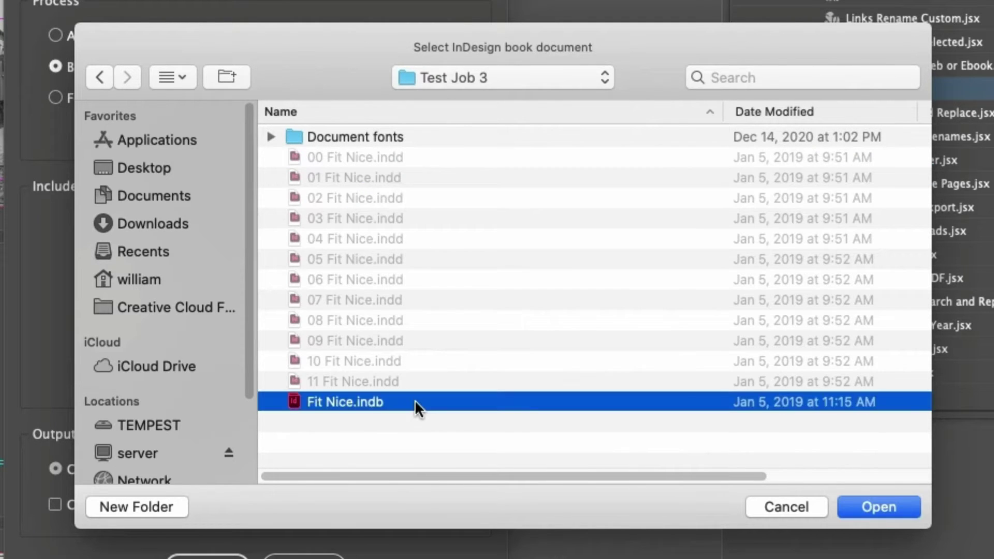
click(779, 506)
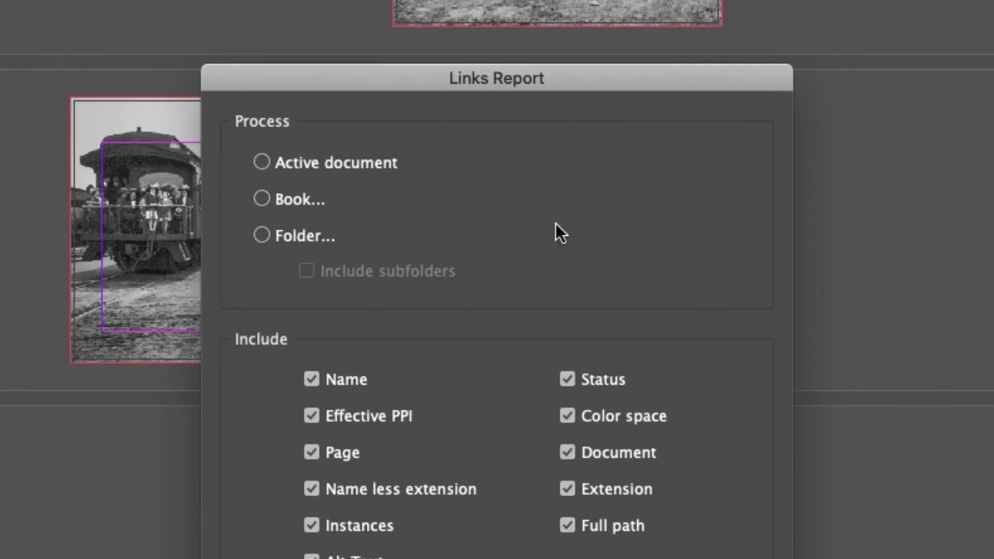
Set the links report to process the Test Job 4 folder in Downloads, including its subfolders
click(275, 234)
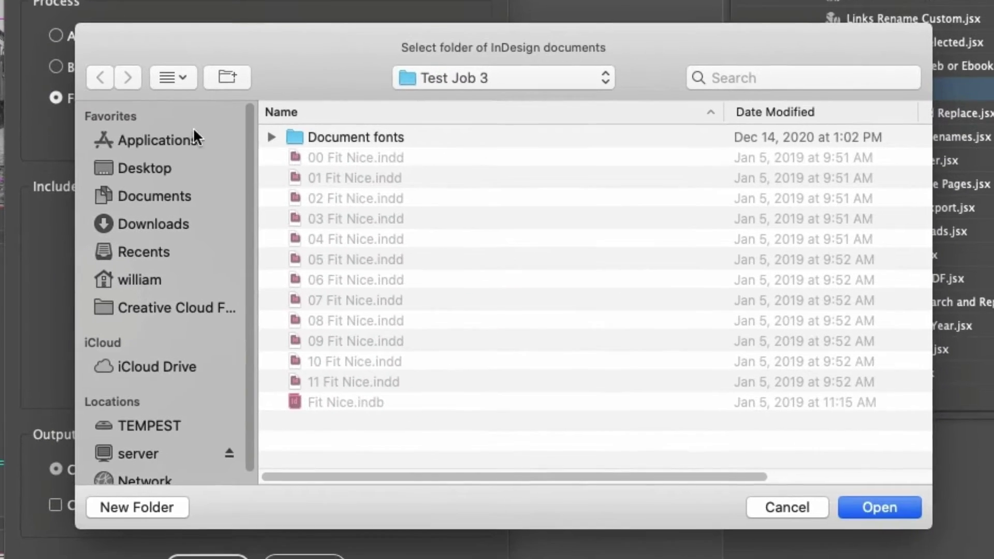
click(474, 88)
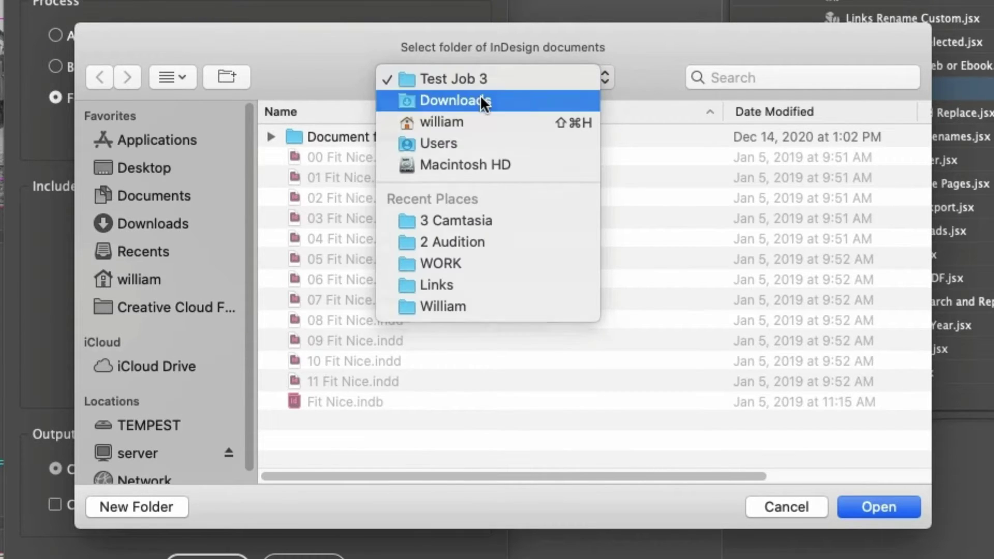
click(480, 95)
double_click(371, 203)
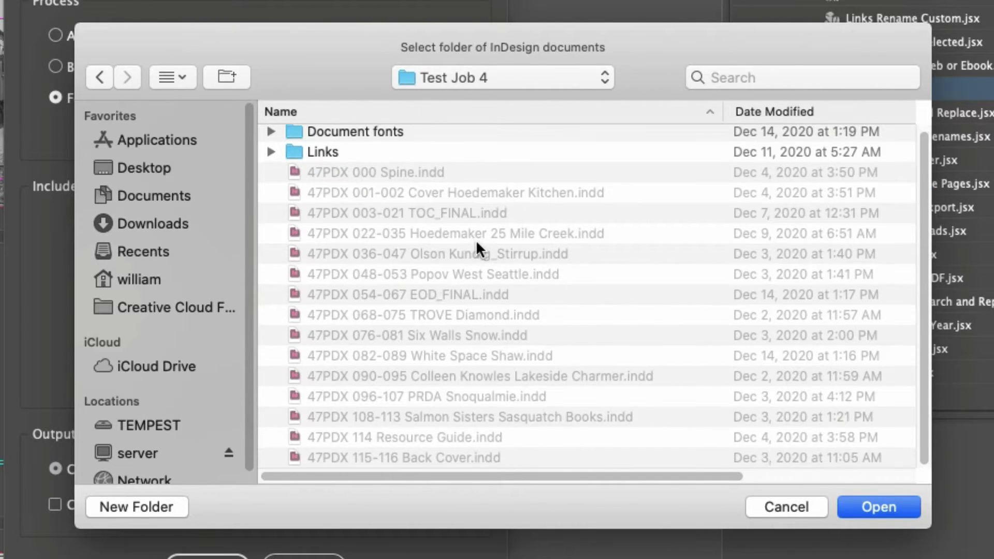
click(887, 504)
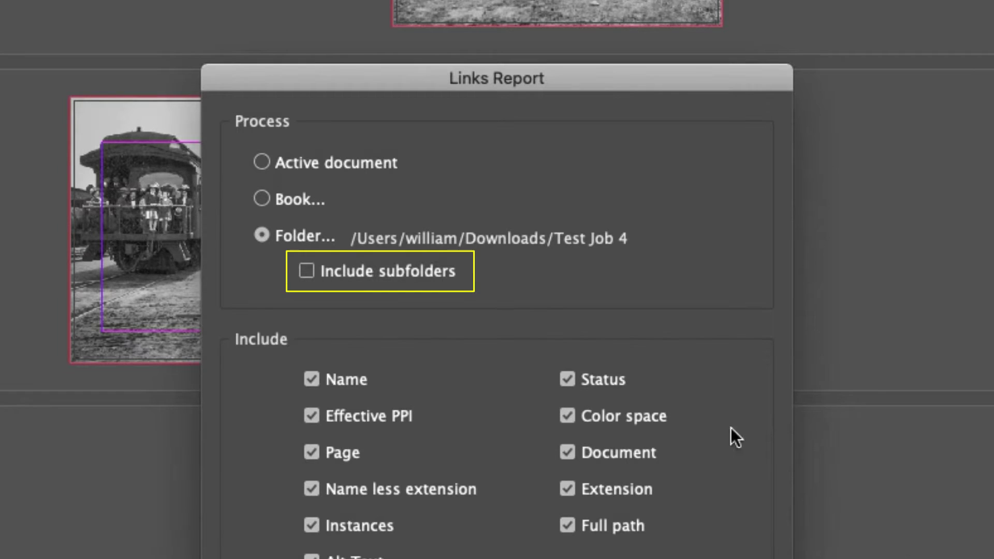
click(308, 270)
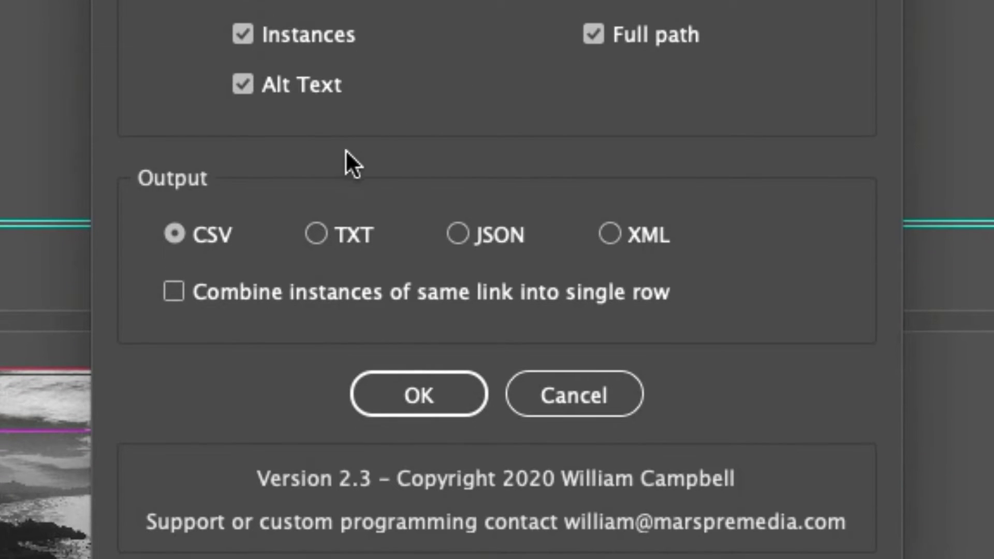
Try the TXT, JSON and XML output formats and the option to combine instances of the same link into a single row
click(297, 183)
click(315, 236)
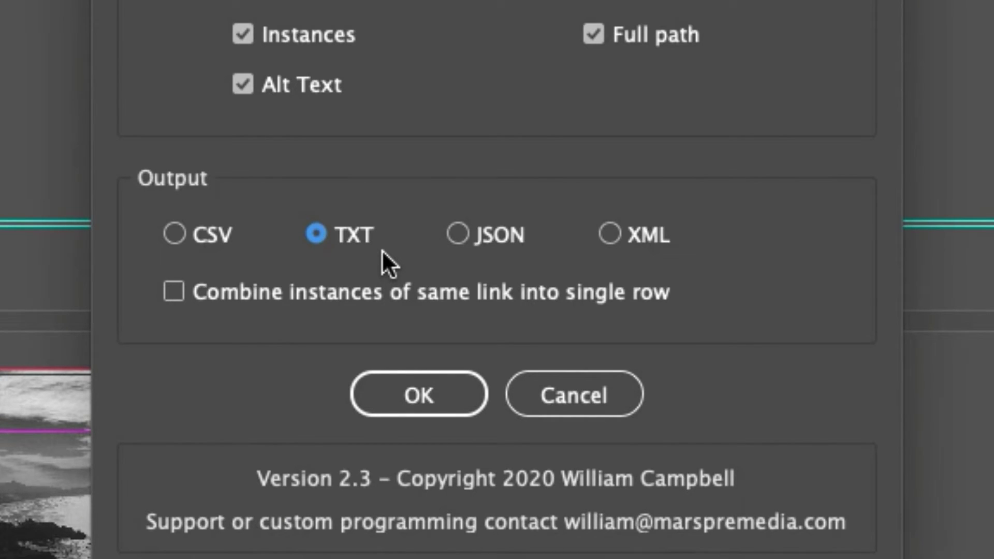
click(460, 236)
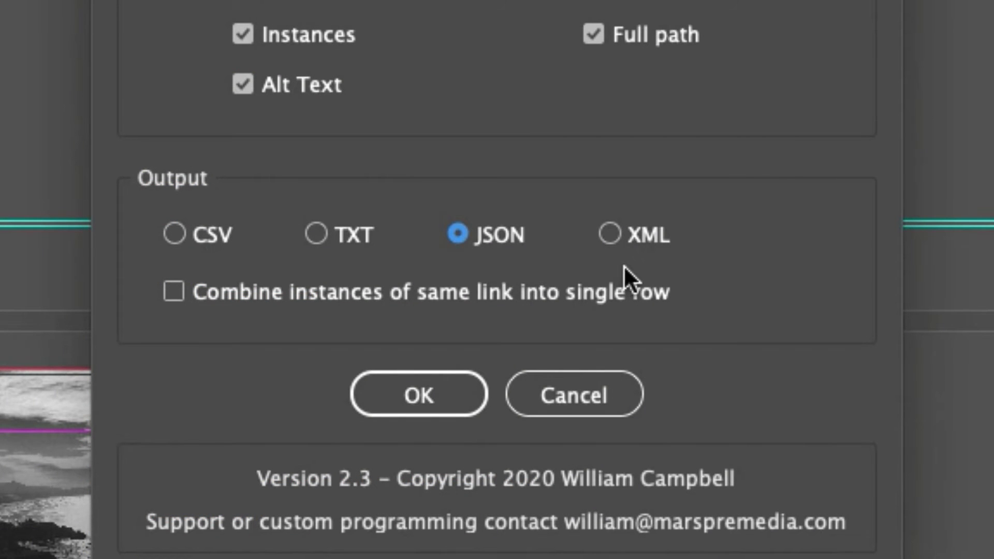
click(612, 239)
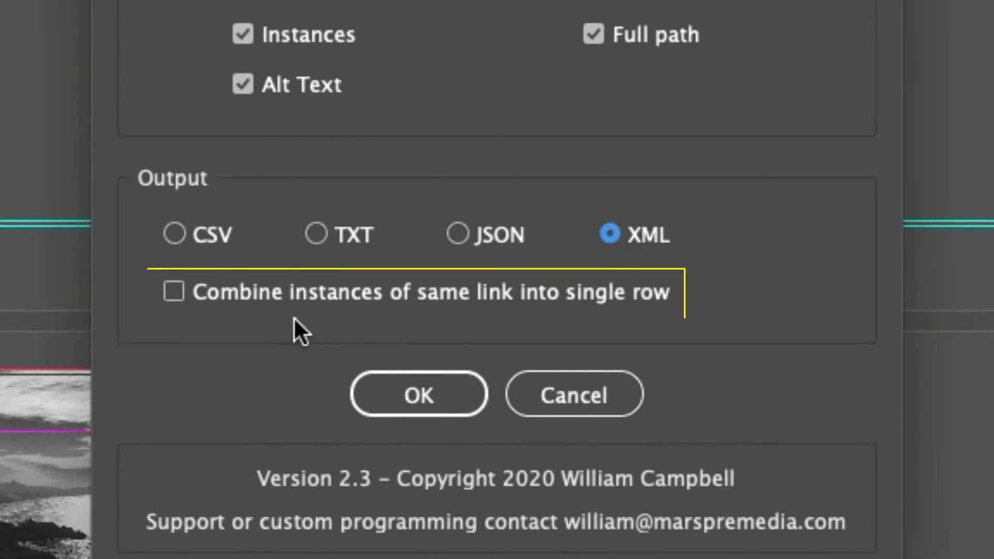
click(184, 305)
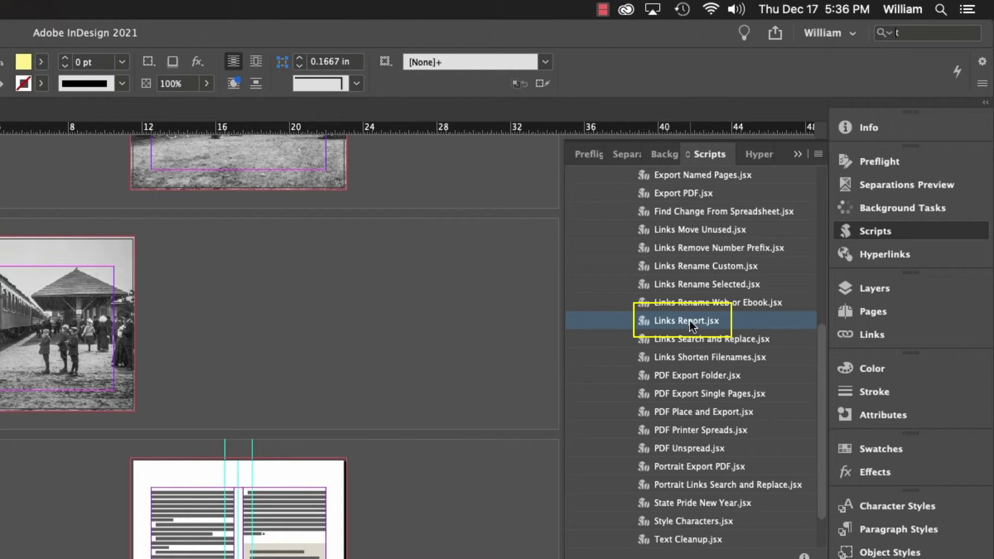
Run the Links Report.jsx script on the active document with all fields included and CSV output
double_click(690, 320)
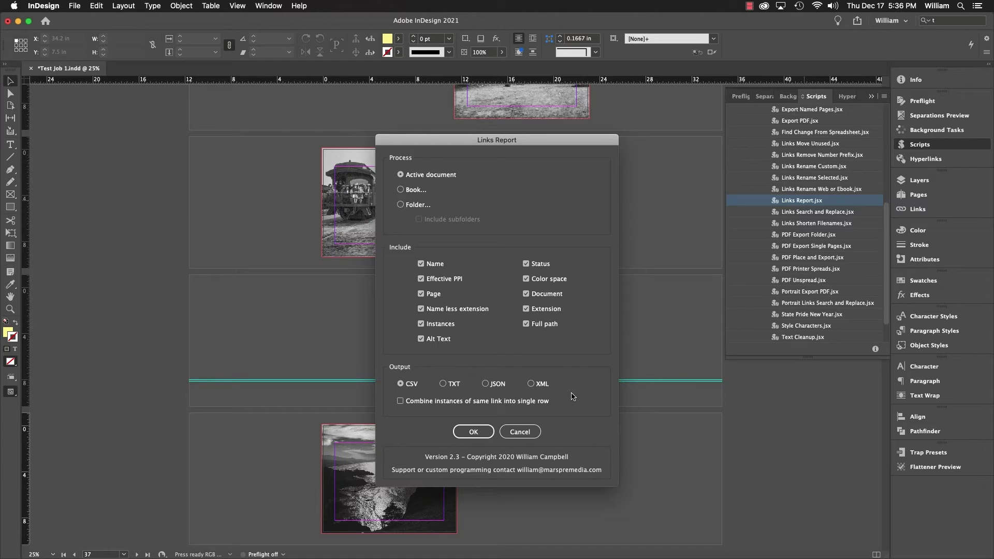
click(474, 432)
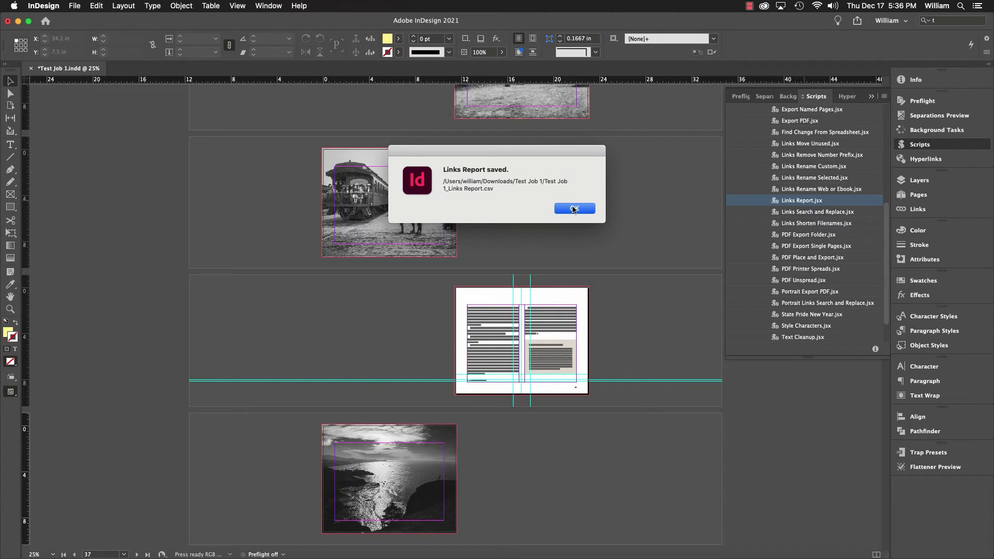
click(573, 209)
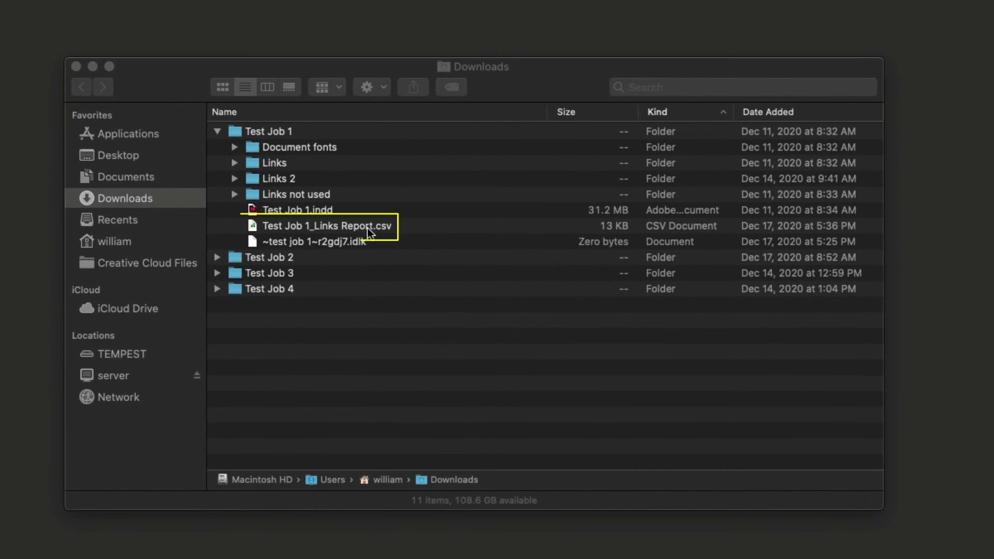
Open Test Job 1_Links Report.csv in Numbers and sort it ascending by Effective PPI to check the lowest-resolution links
click(367, 227)
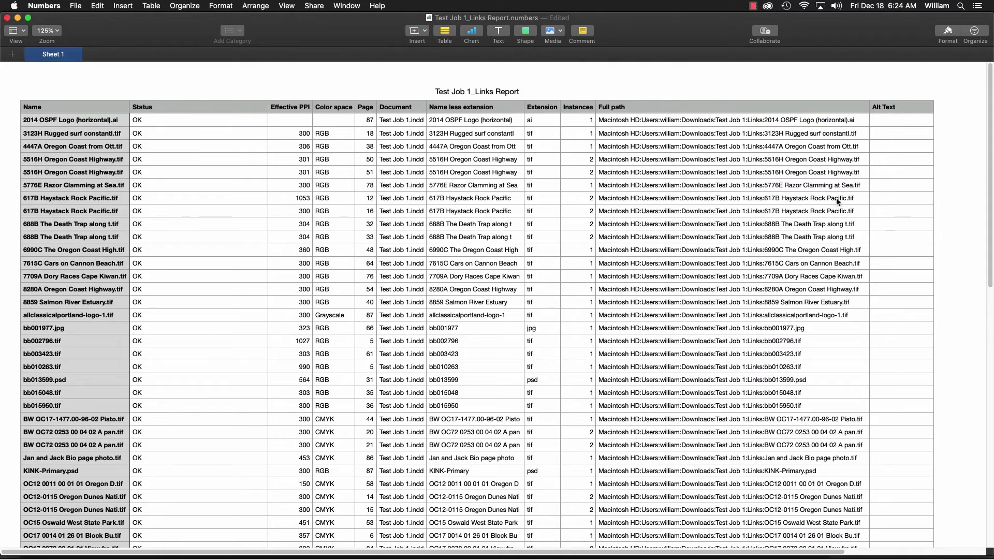
click(304, 103)
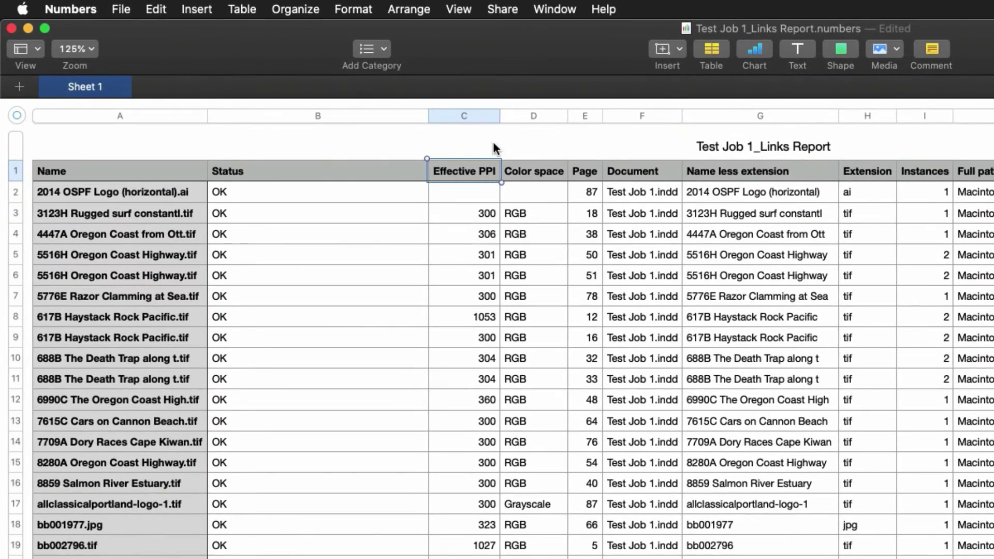
click(493, 116)
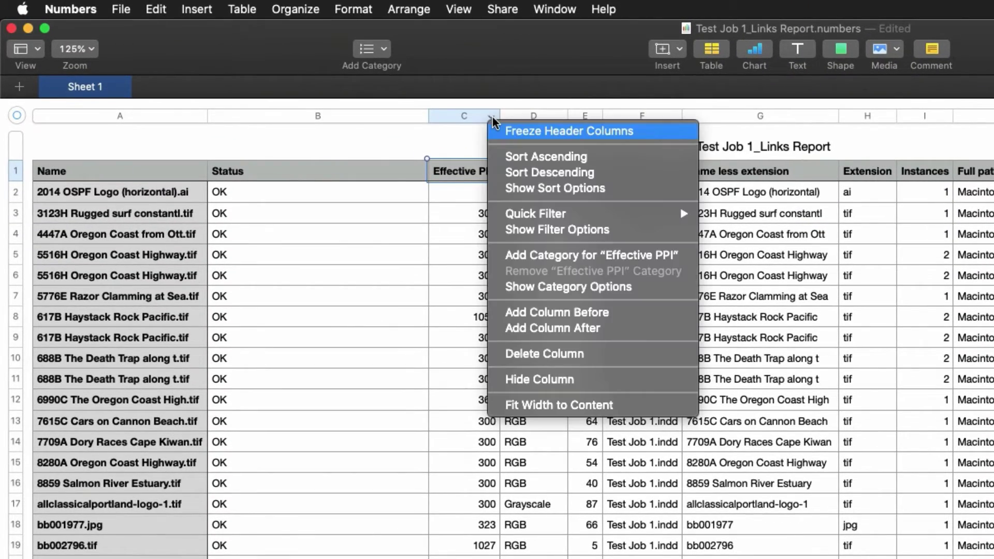
click(509, 157)
click(486, 192)
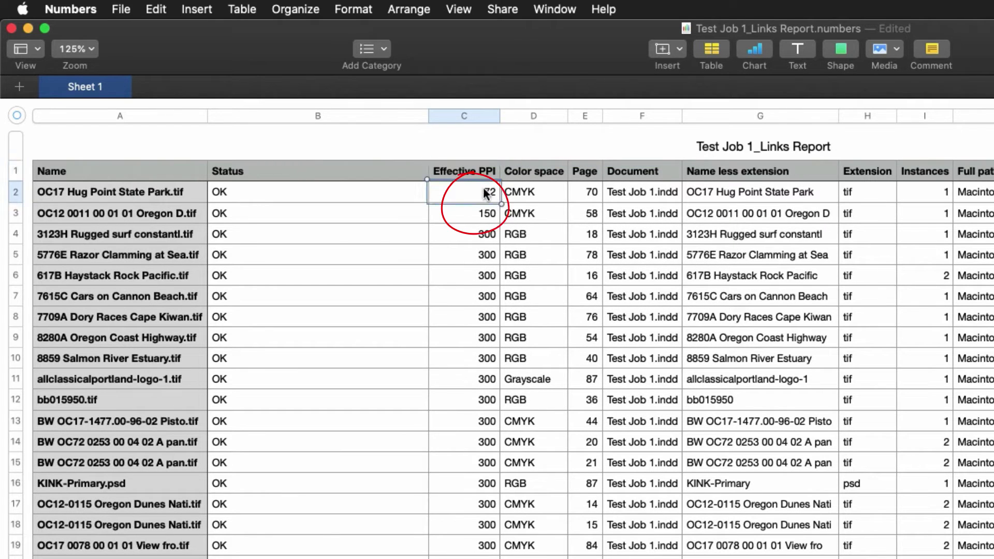
click(487, 214)
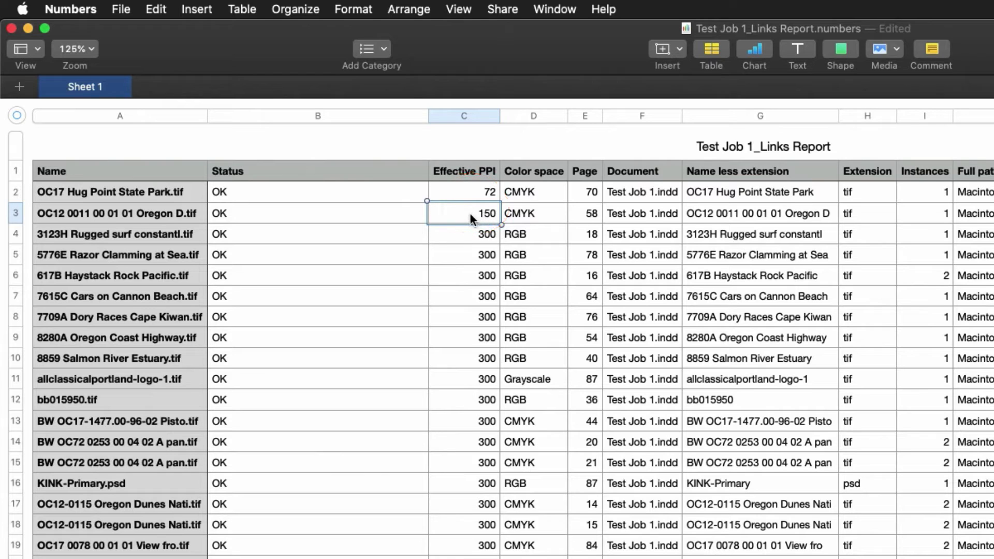
Sort the table descending by Status and check the full paths of the two OC17 Neptune State Park Hwy.tif rows
click(419, 117)
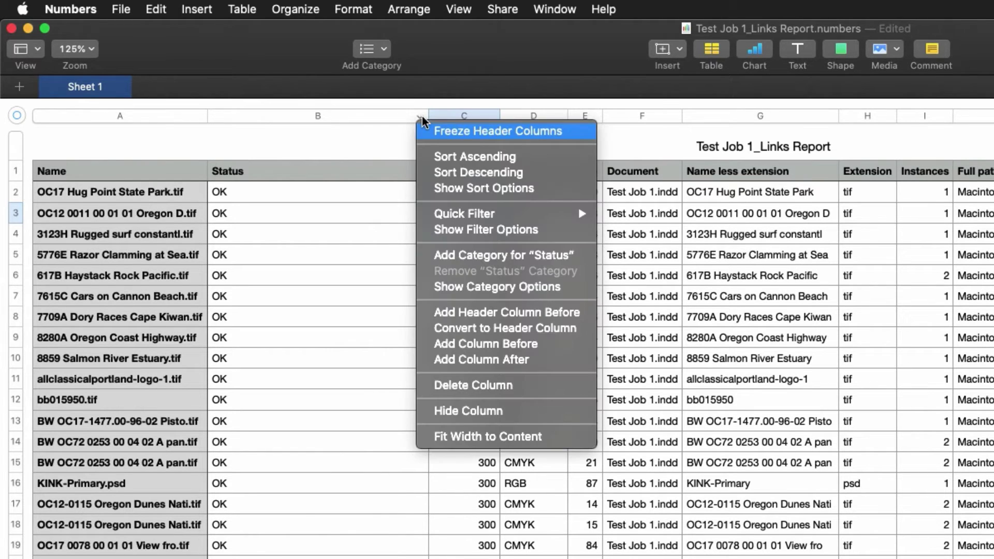
click(434, 173)
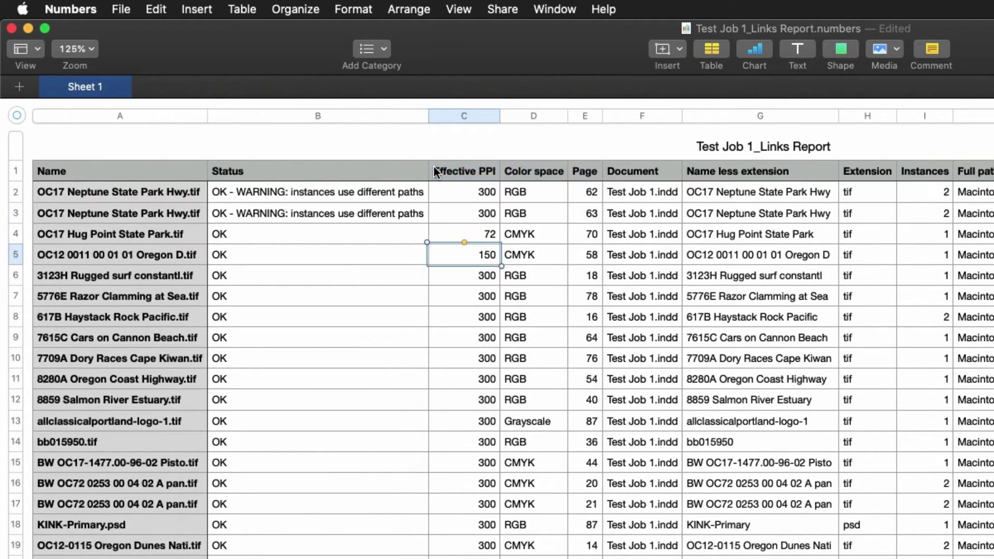
click(388, 188)
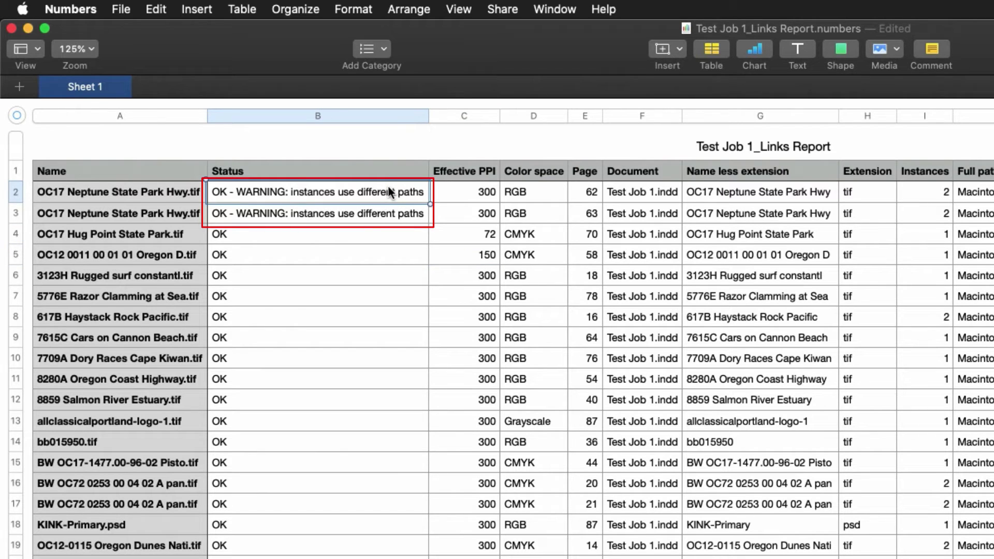
click(395, 217)
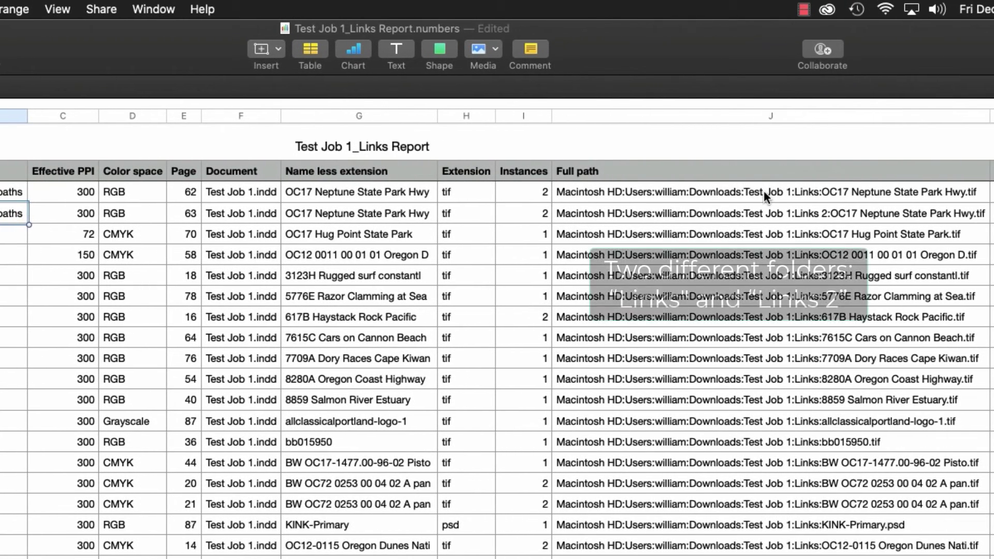
click(763, 191)
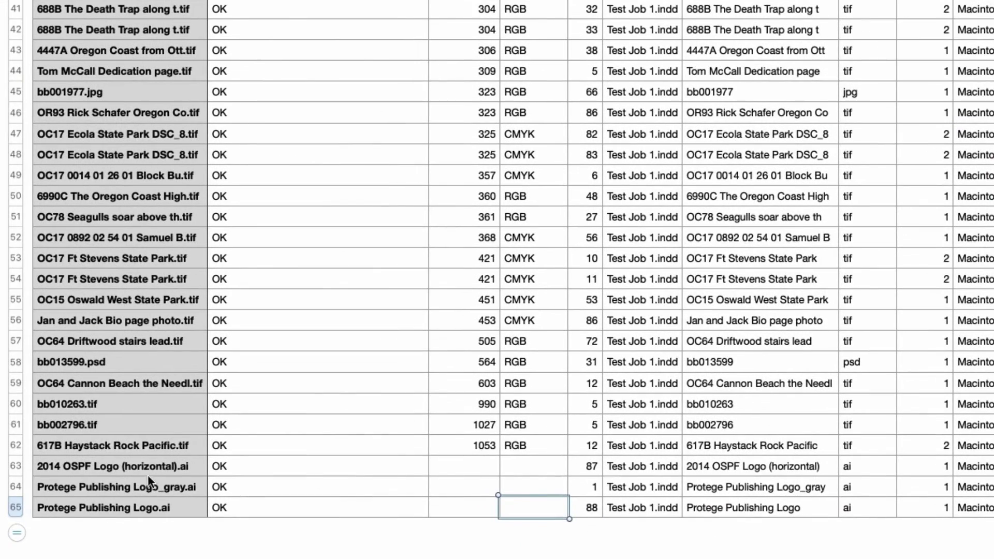
Examine the Effective PPI cells of the .ai logo files at the end of the table and close the report
click(153, 468)
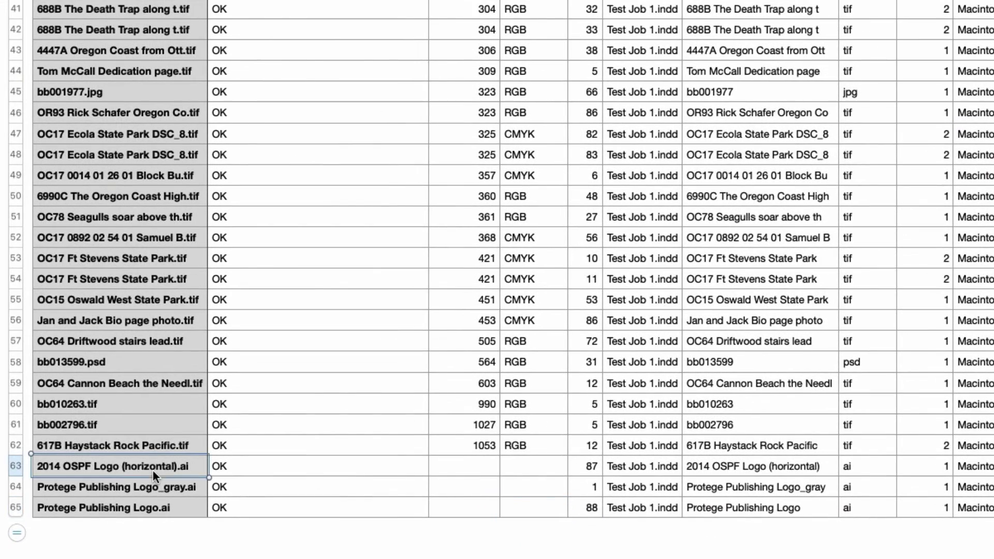
click(483, 482)
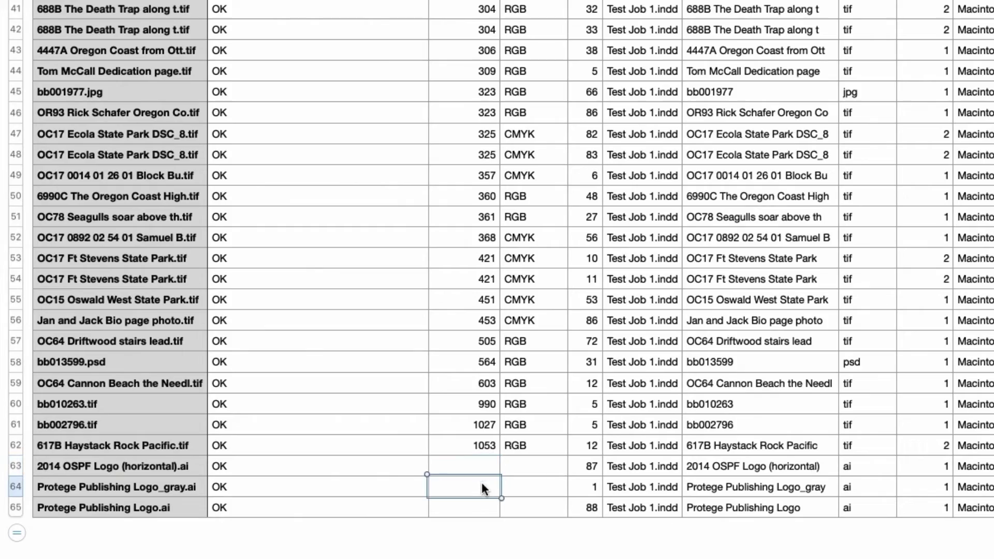
click(485, 509)
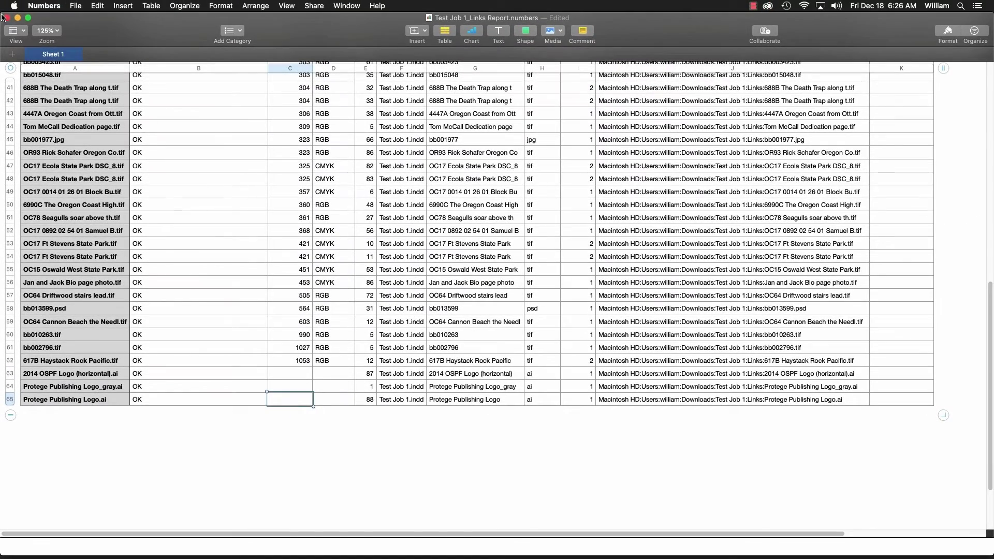
click(8, 17)
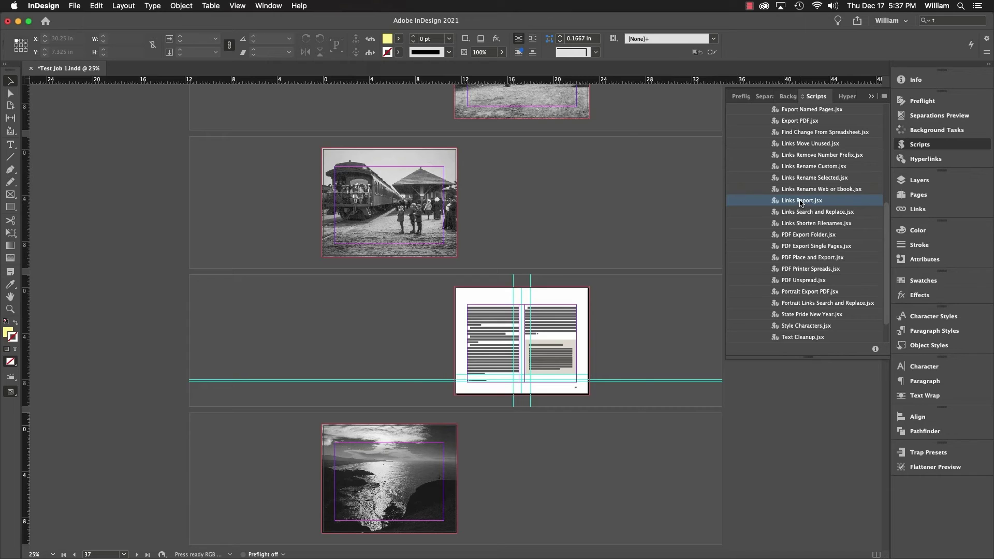
Run Links Report.jsx again on the active document with CSV output, replacing the existing report file
double_click(801, 201)
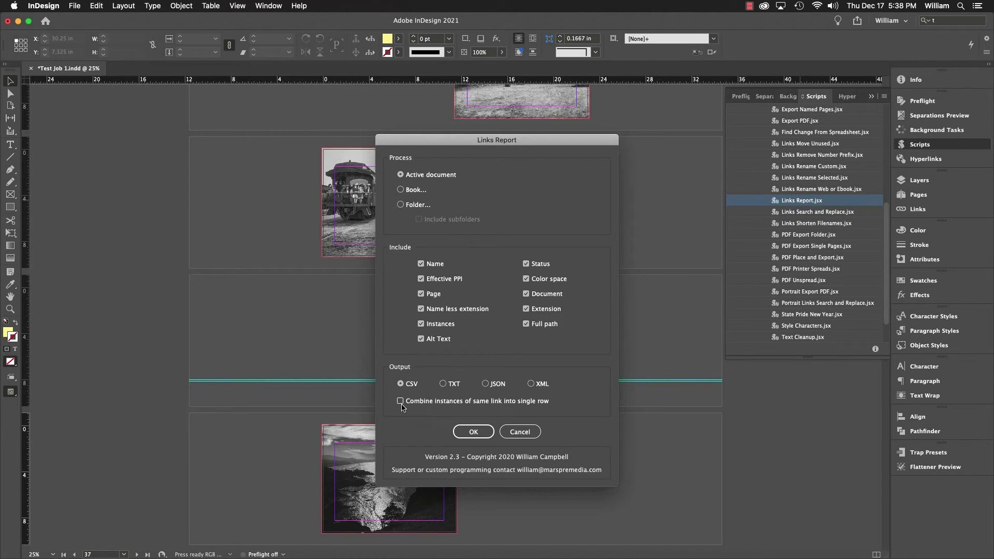
click(473, 432)
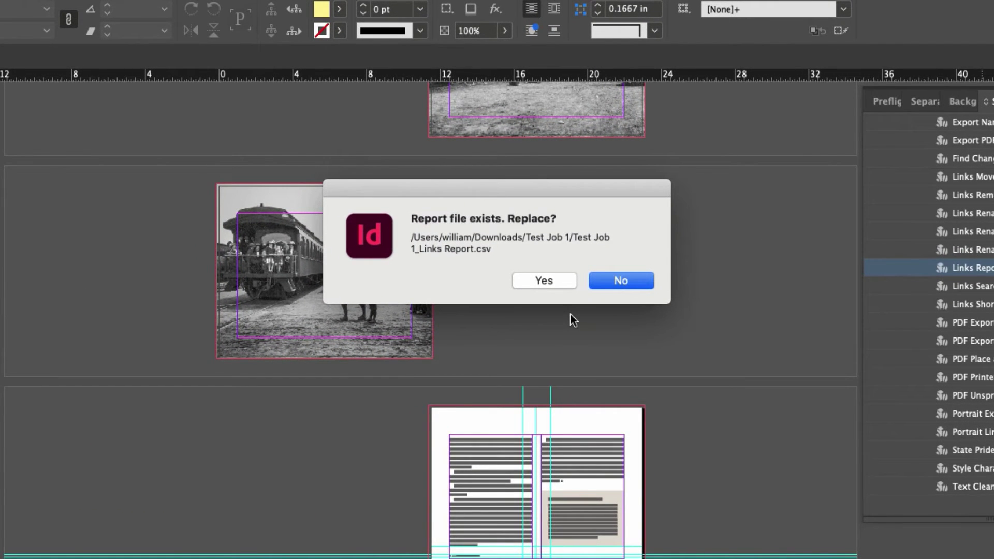
click(544, 280)
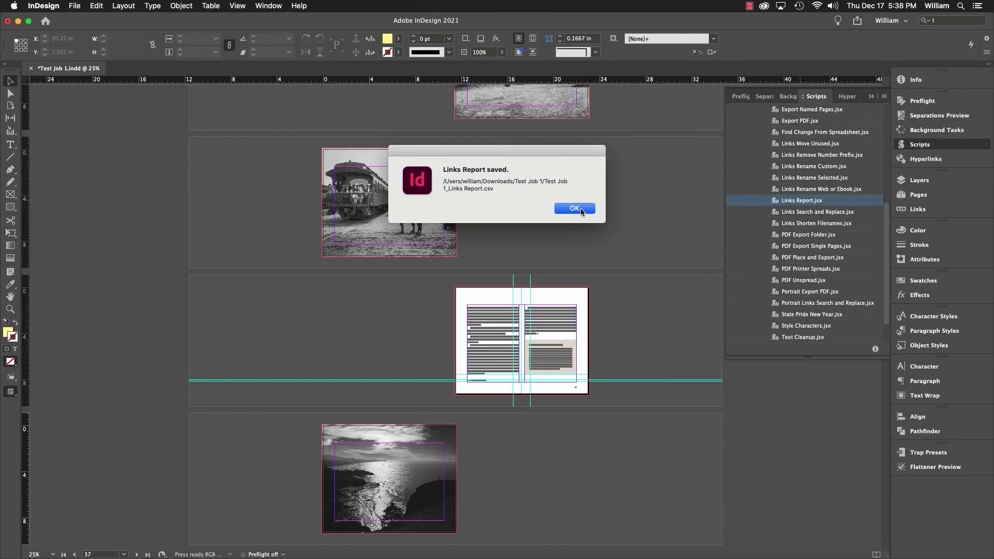
In the regenerated CSV report, compare the Instances, Effective PPI and Page cells of 5516H Oregon Coast Highway.tif and 617B Haystack Rock Pacific.tif
click(575, 208)
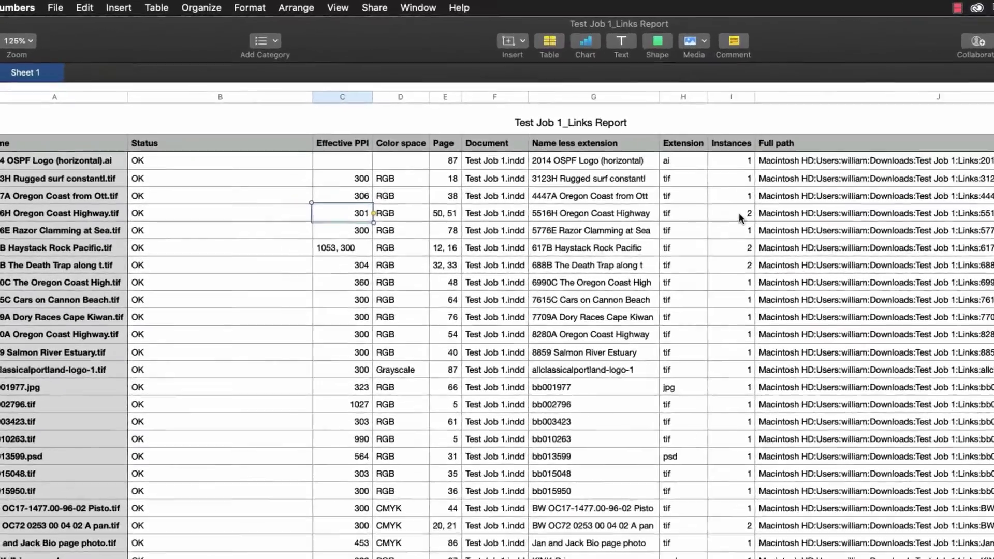
click(585, 159)
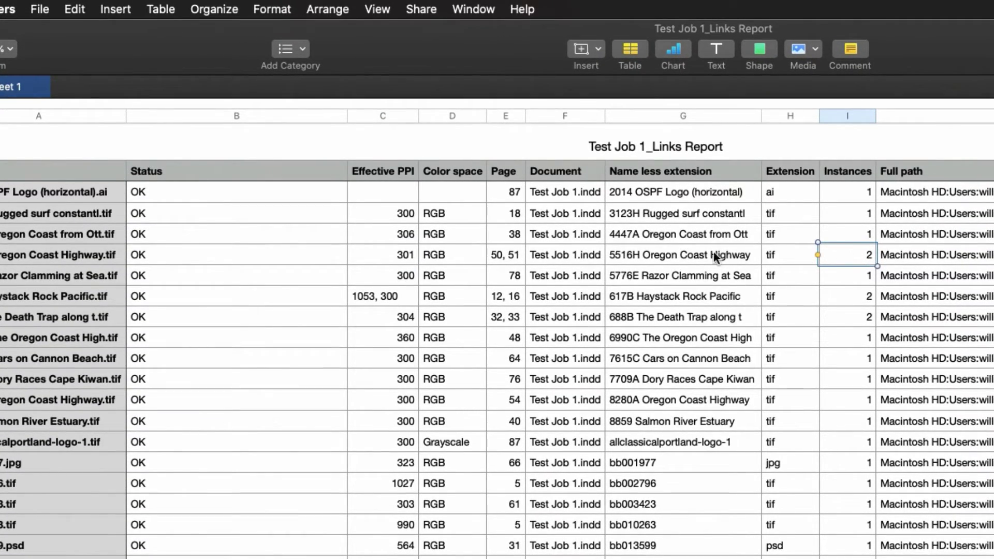
click(381, 259)
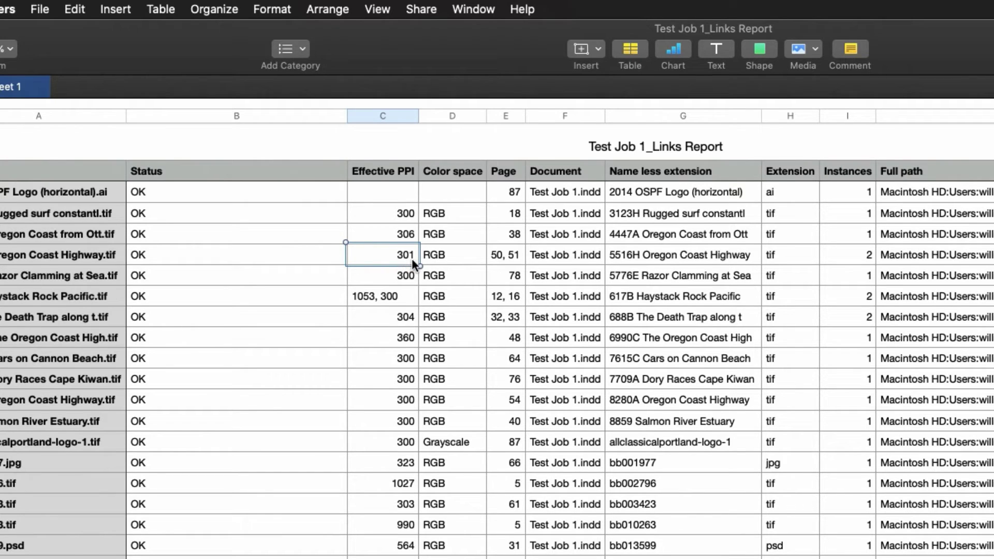
click(504, 256)
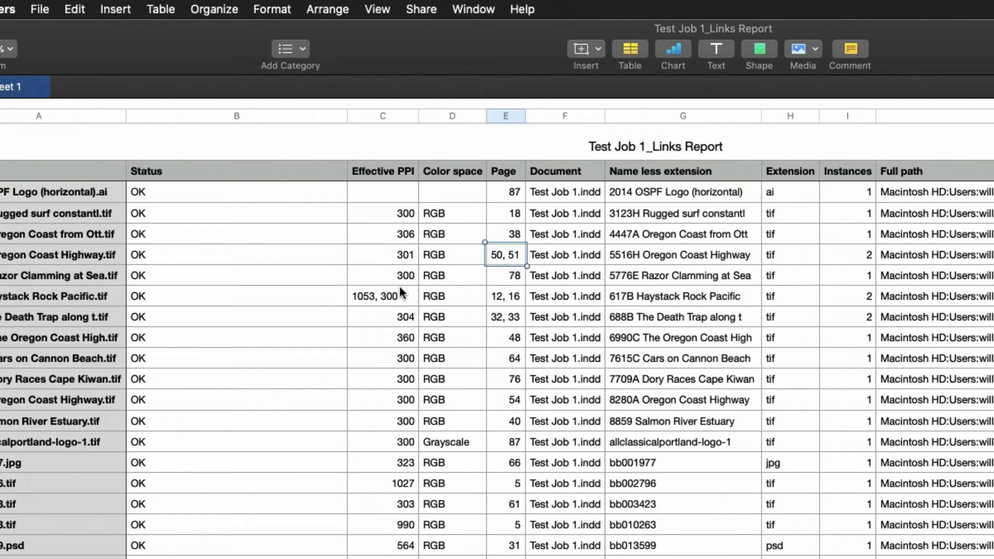
click(396, 295)
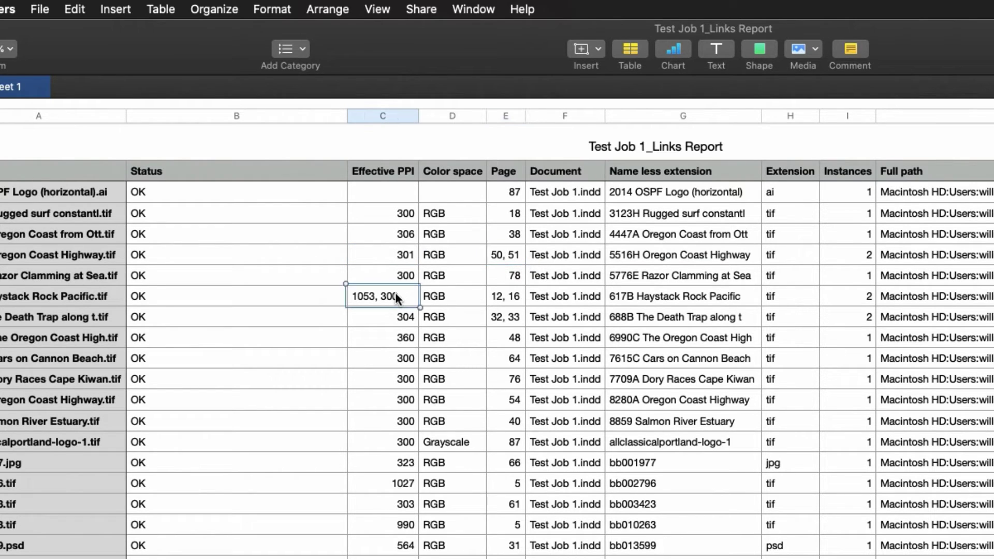
click(504, 294)
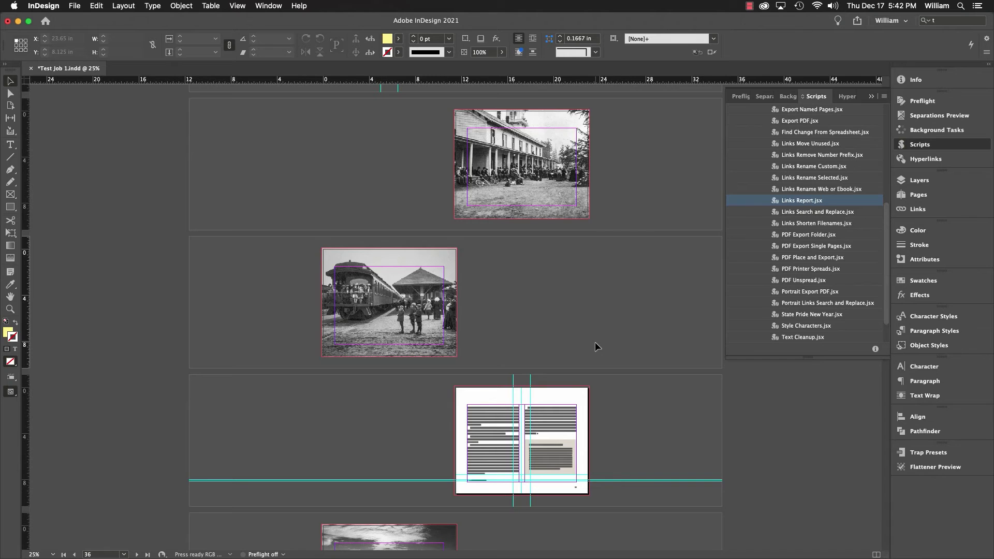
Give the photo of the crowd outside the long building a Custom alt text reading "The custom text" in its object export options
click(554, 204)
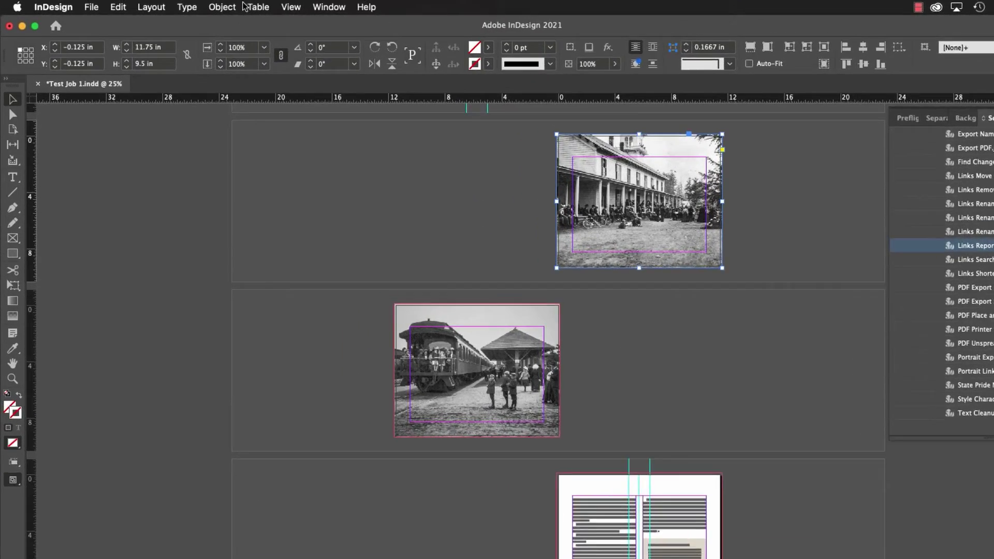
click(177, 4)
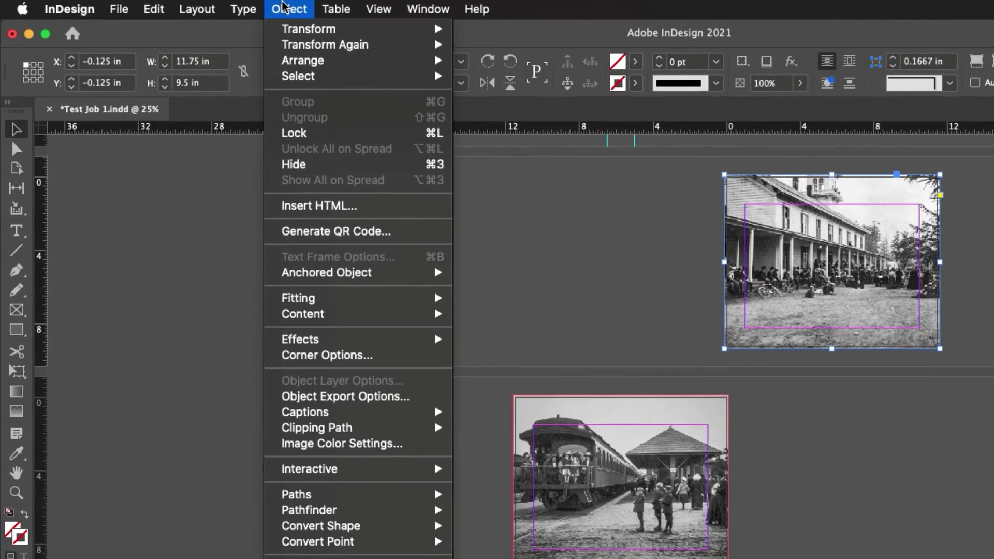
click(343, 400)
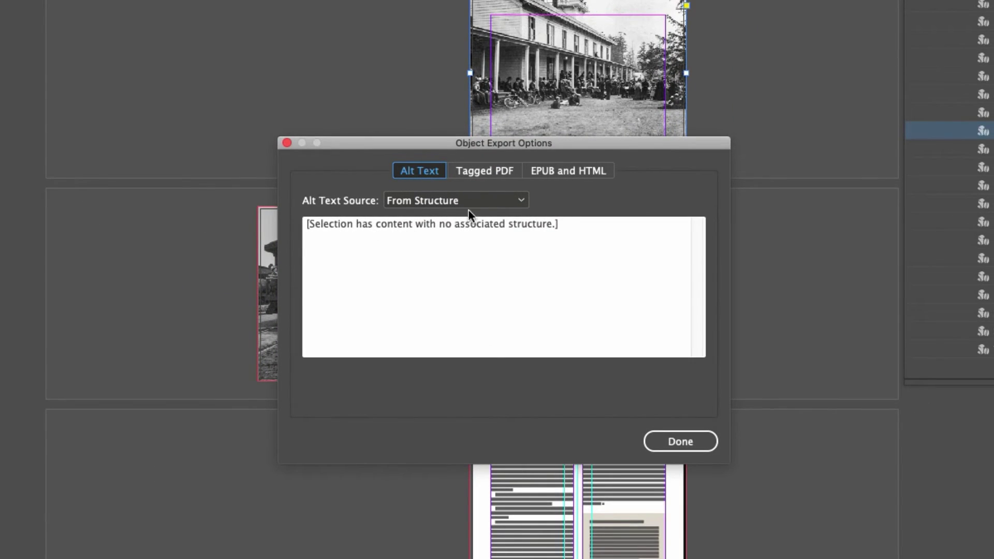
click(482, 202)
click(486, 218)
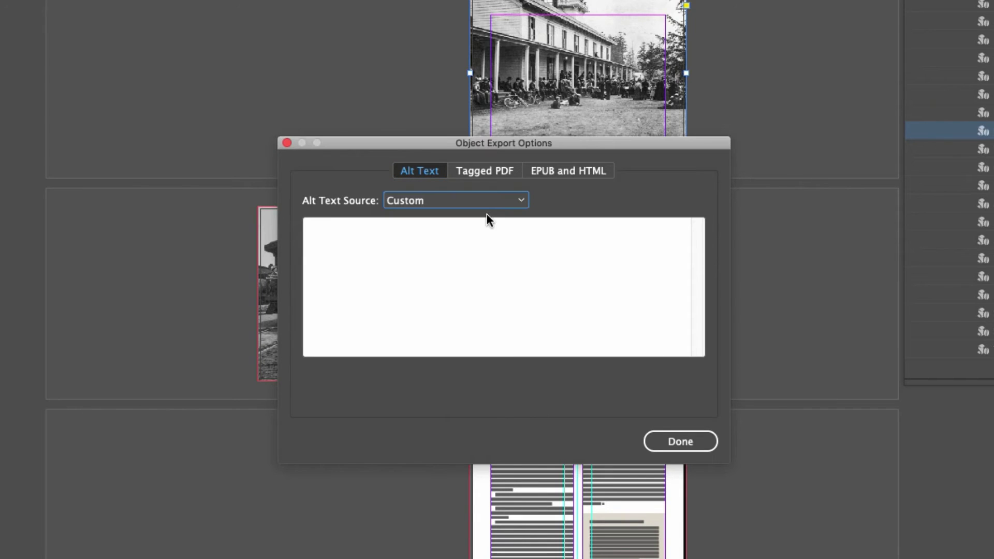
click(451, 242)
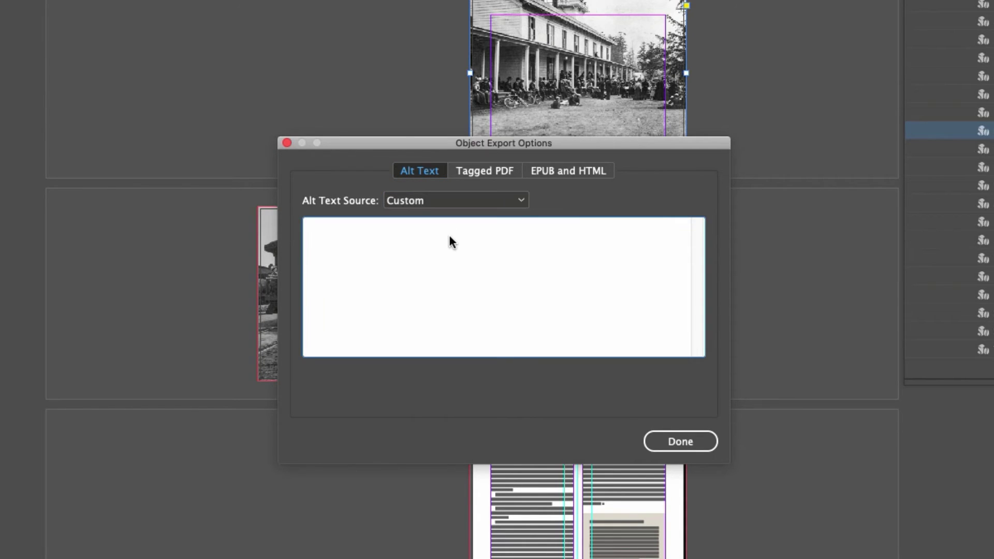
text(The custom text)
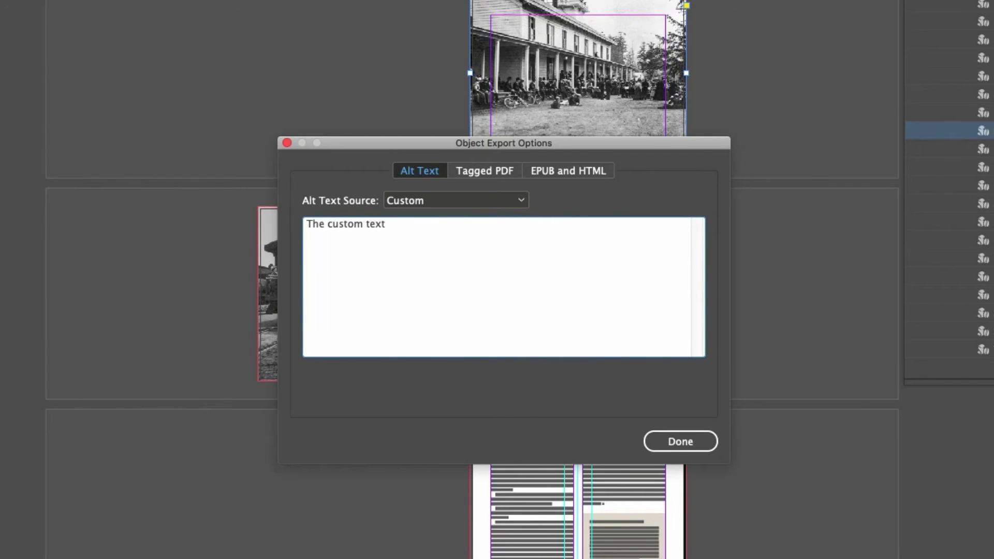
click(681, 443)
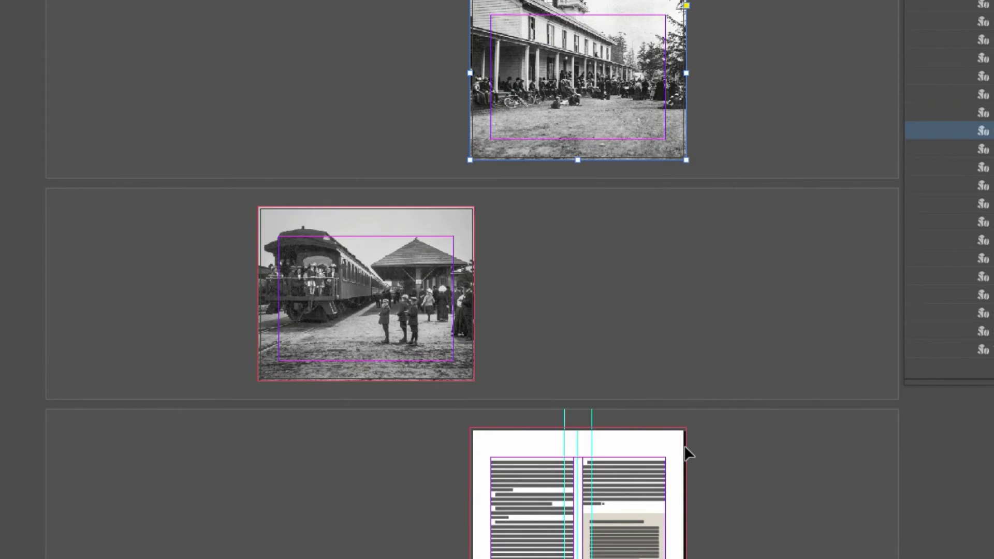
Set the train depot photo's alt text source to From XMP:Description in its object export options
click(435, 231)
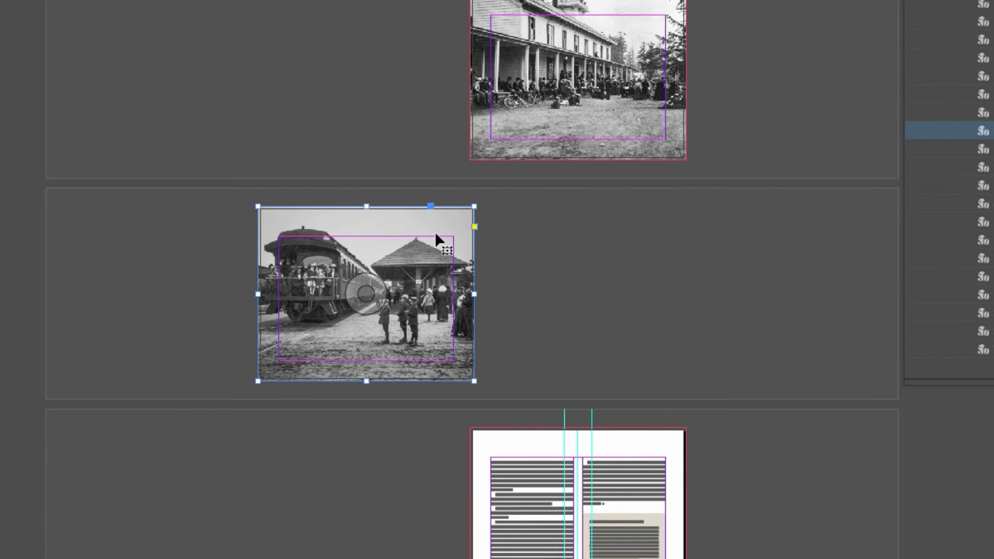
click(31, 0)
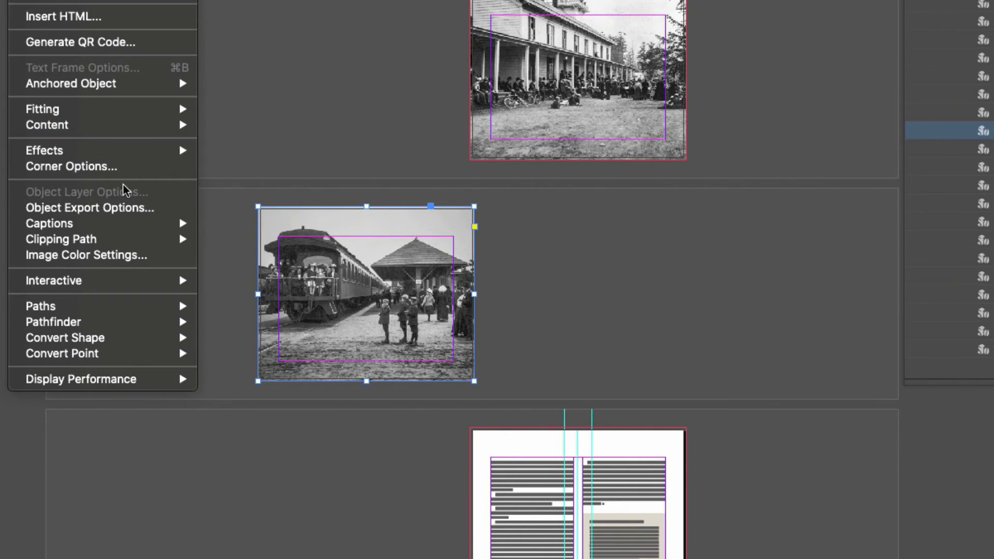
click(129, 207)
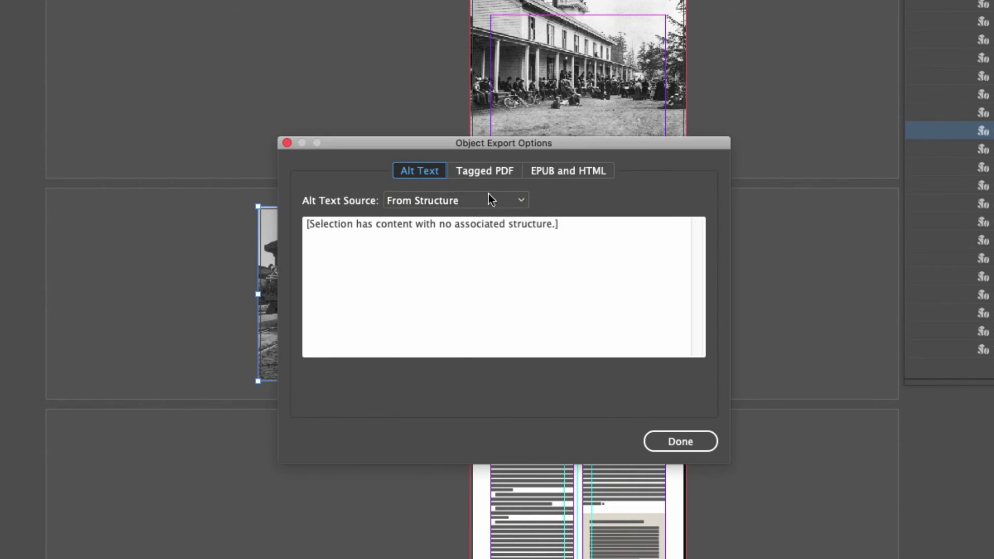
click(510, 200)
click(502, 269)
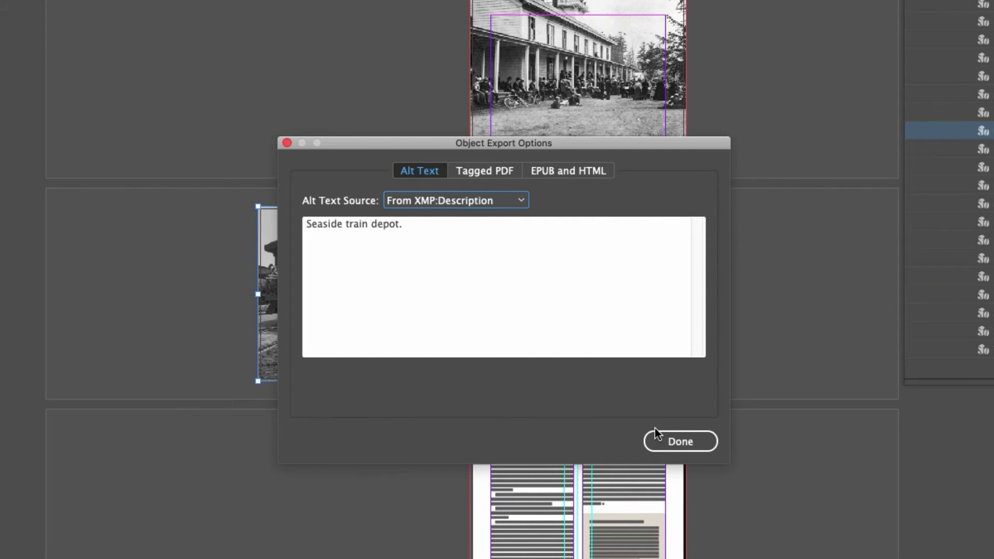
click(677, 442)
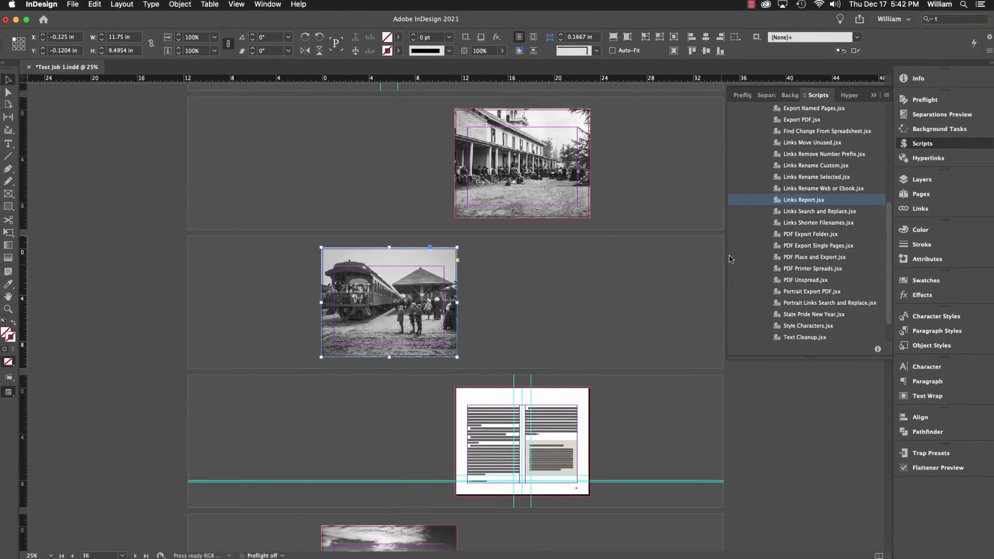
Run Links Report.jsx again on Test Job 1.indd, replacing the existing CSV report file
double_click(983, 131)
click(473, 432)
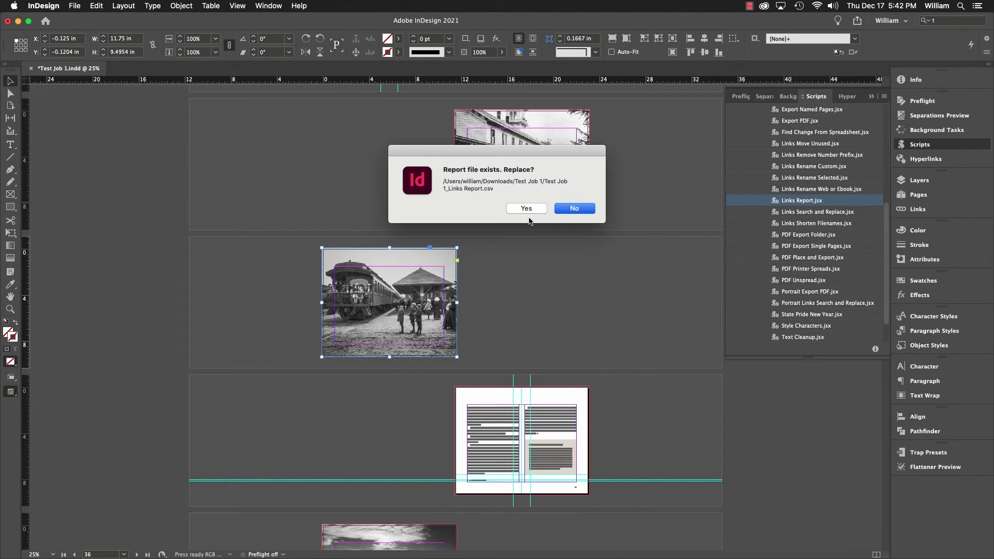
click(579, 209)
click(574, 208)
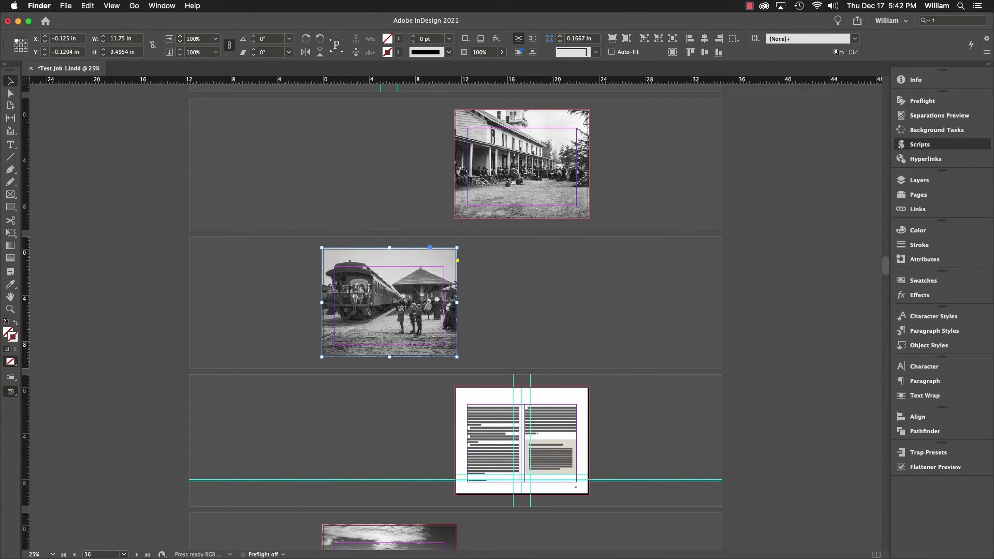
Open Test Job 1_Links Report.csv in Numbers and check the alt text cells of bb015048.tif and bb015950.tif
double_click(403, 260)
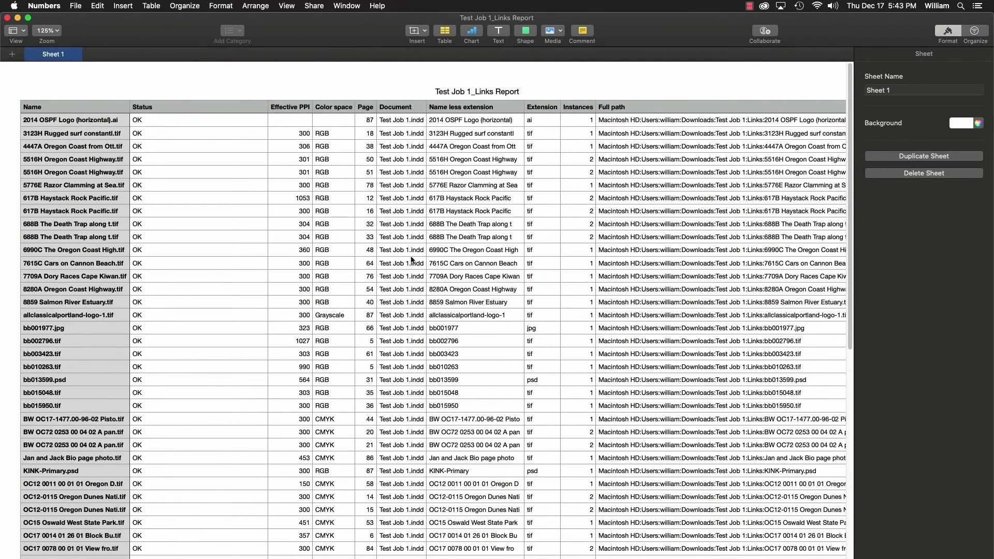
drag(431, 555, 590, 553)
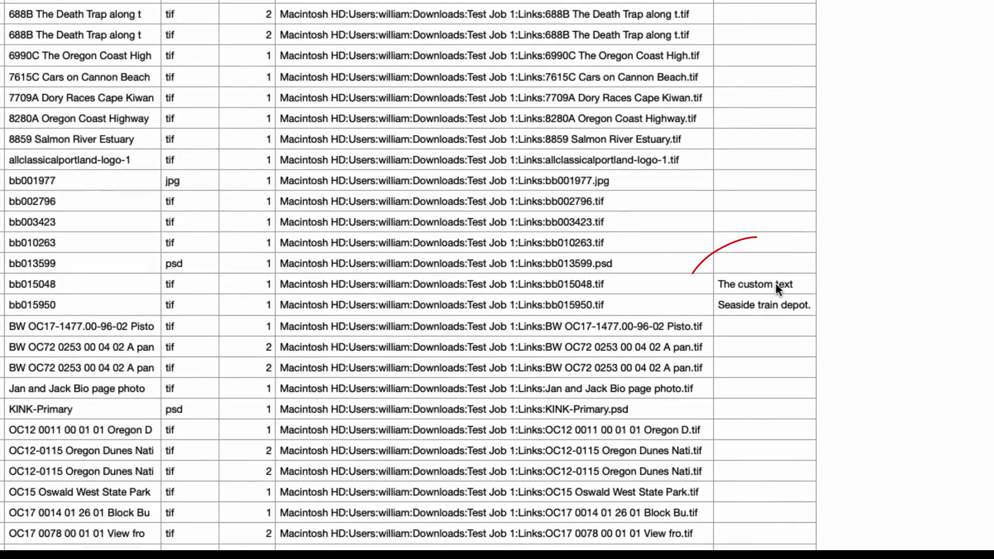
click(776, 284)
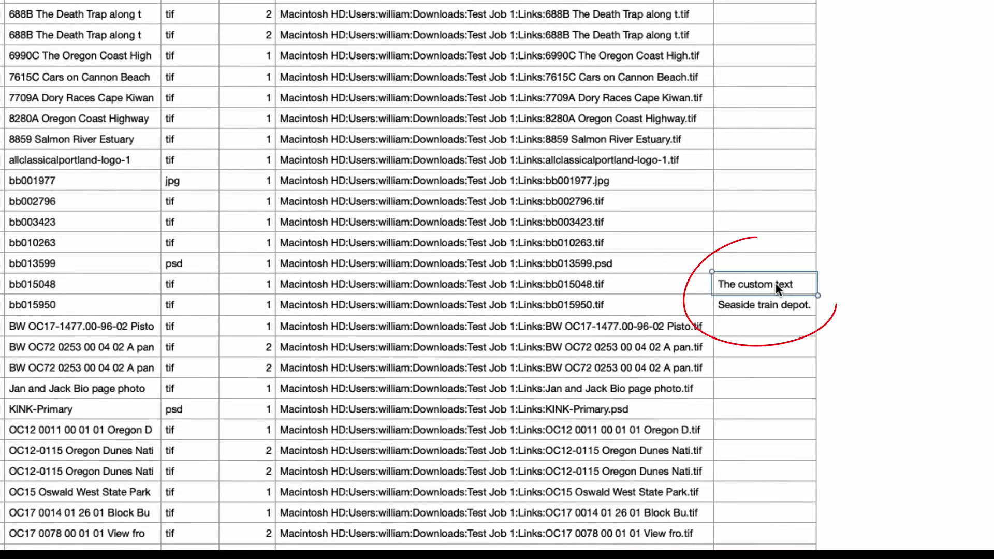
click(774, 309)
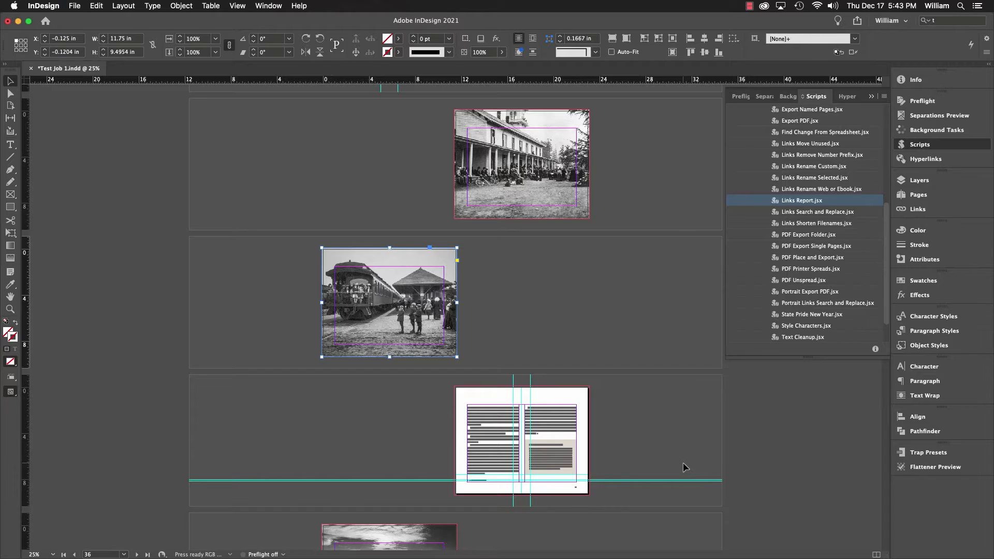
Close Test Job 1.indd and open Test Job 2.indd from the Test Job 2 folder in Downloads
key(super+w)
click(507, 307)
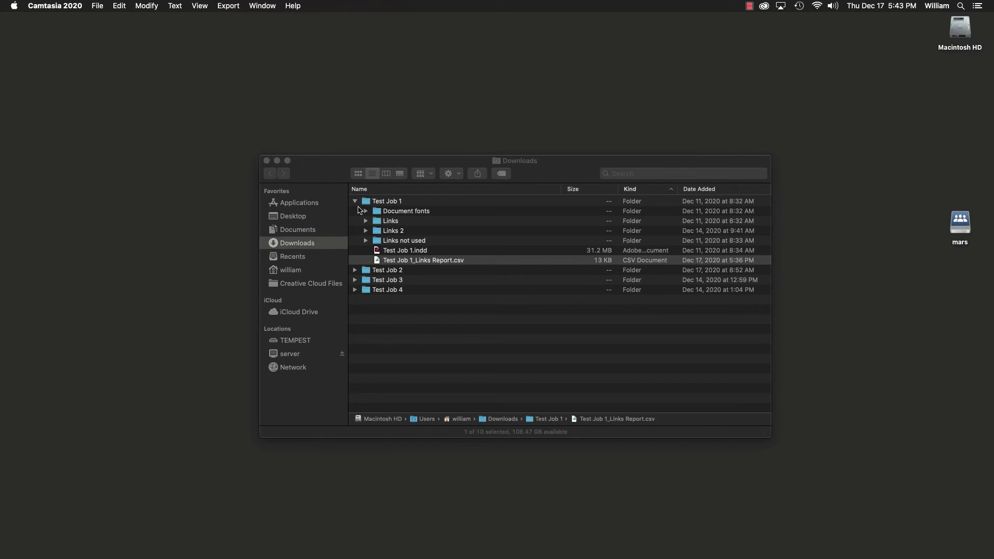
click(355, 201)
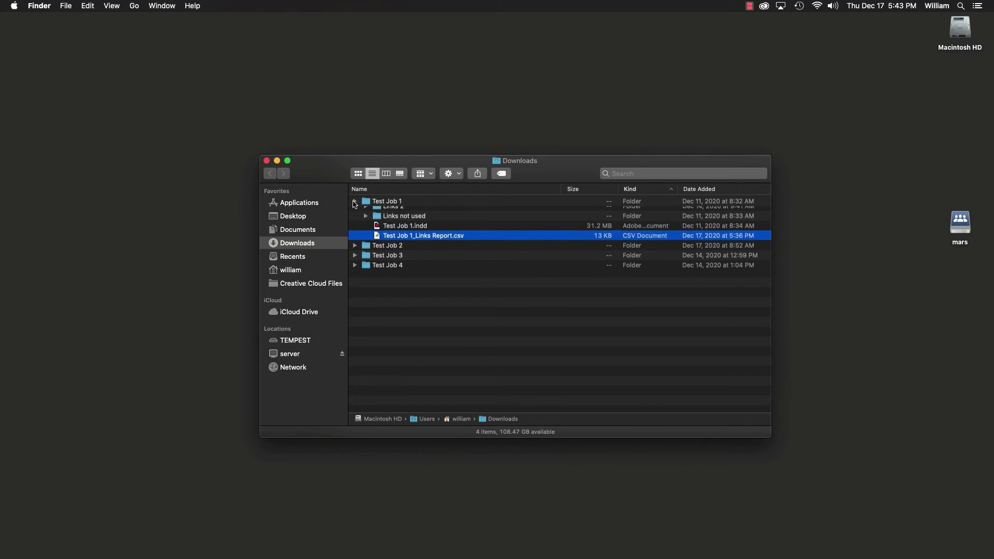
click(355, 211)
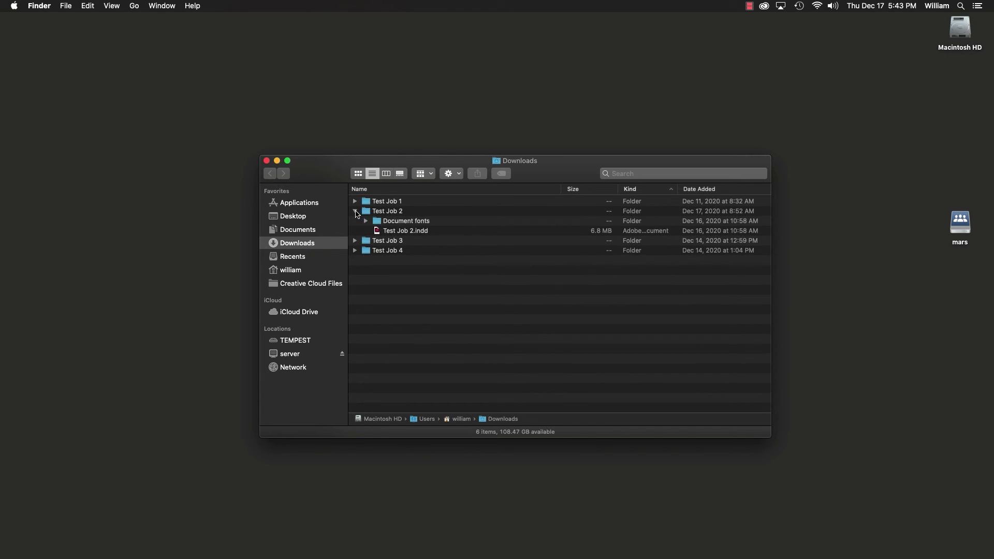
double_click(403, 231)
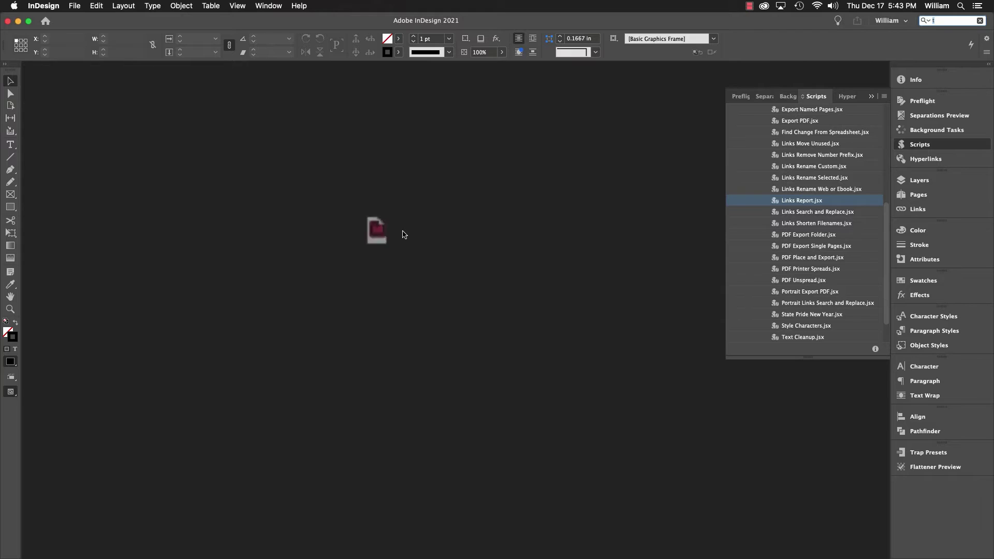
key(Return)
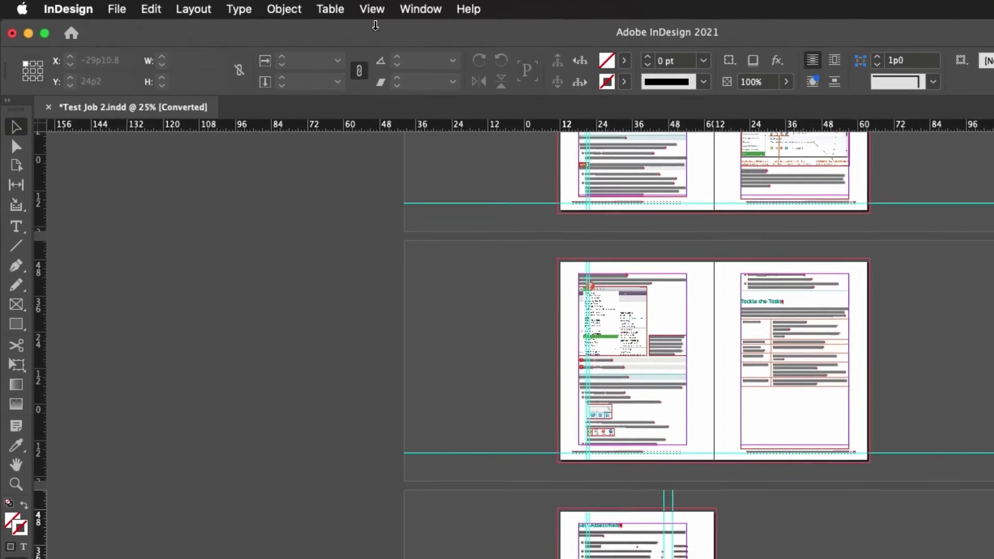
Show the structure of Test Job 2.indd and expand Root to look through its tagged elements
click(269, 6)
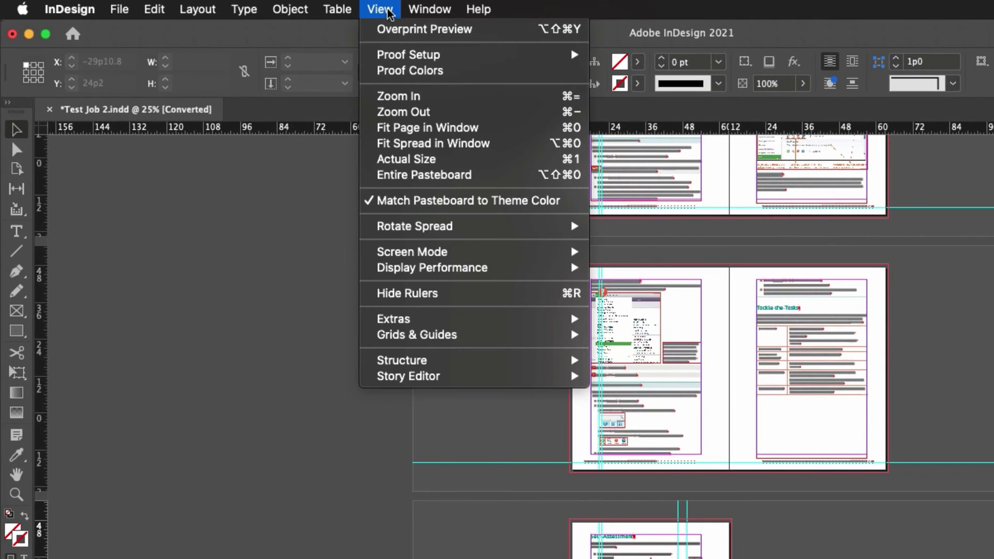
mouse_move(415, 363)
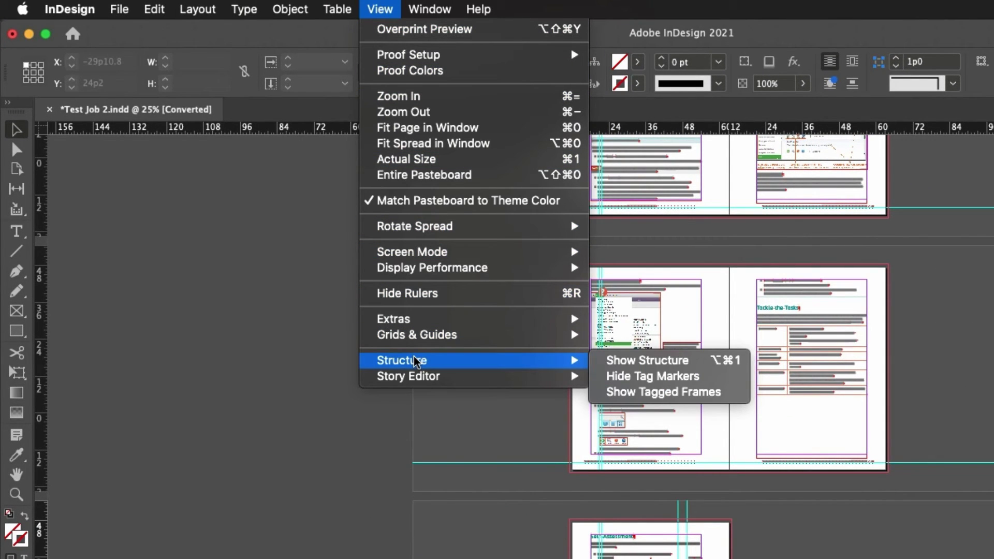
click(640, 365)
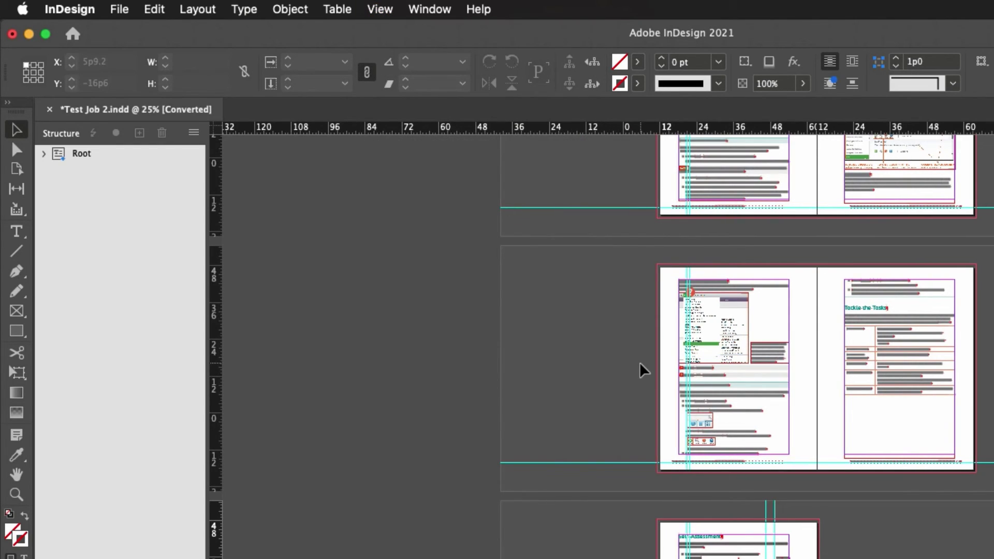
click(44, 154)
scroll(107, 303, down, 3)
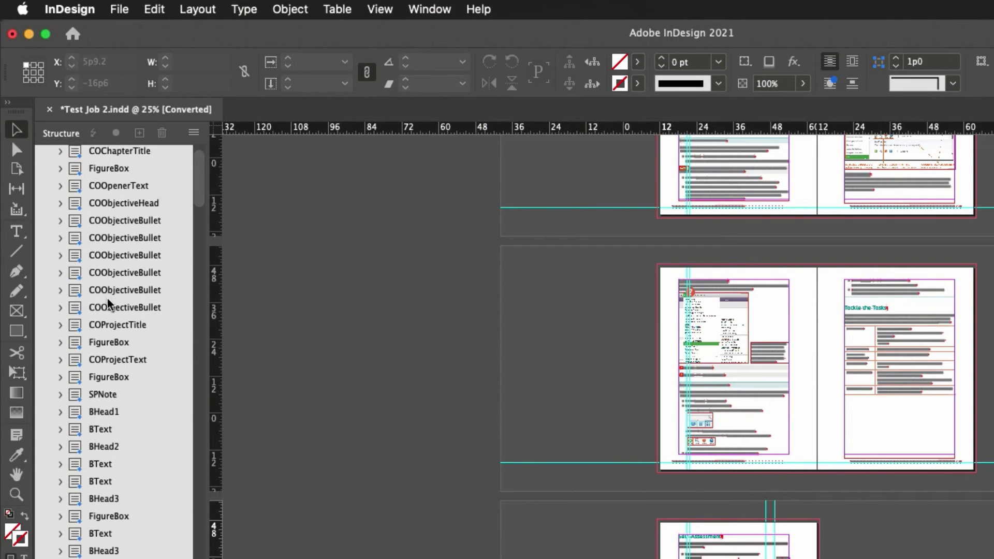
scroll(107, 303, down, 10)
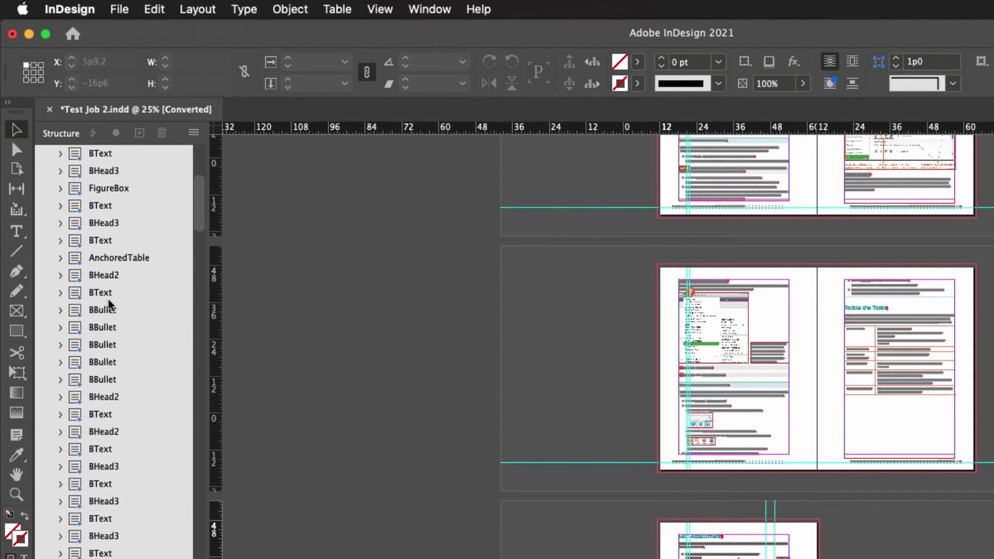
scroll(109, 304, down, 5)
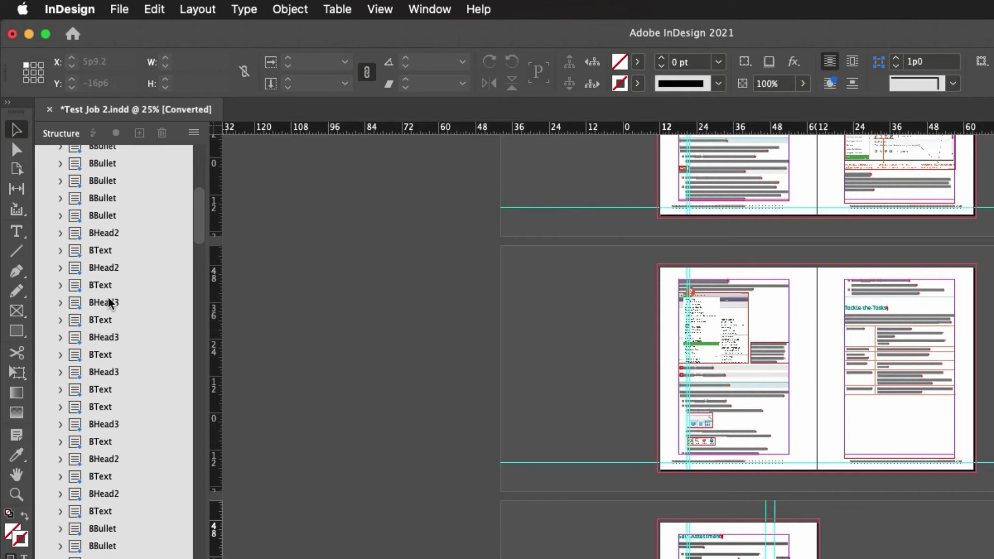
scroll(109, 303, down, 3)
Hide the structure of Test Job 2.indd
click(381, 8)
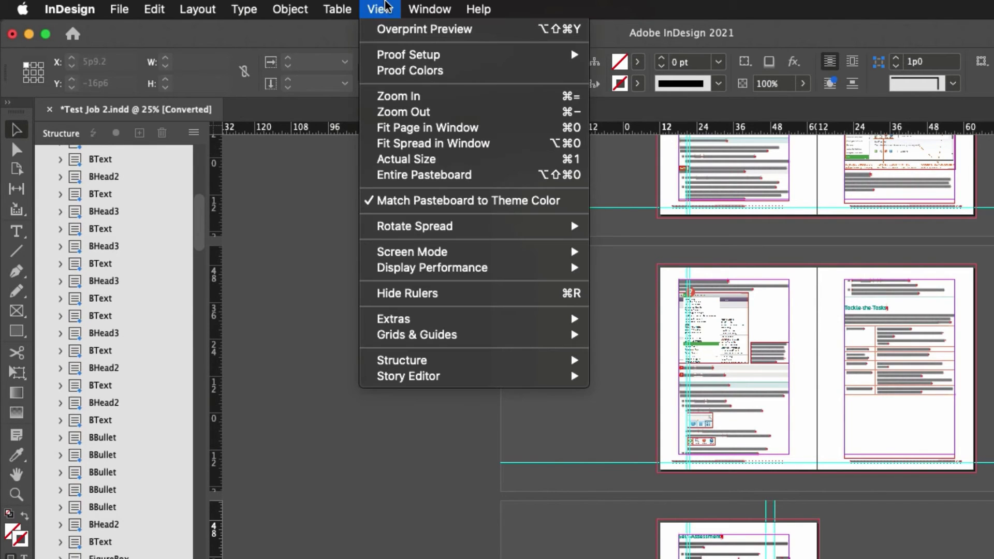
mouse_move(459, 364)
click(649, 363)
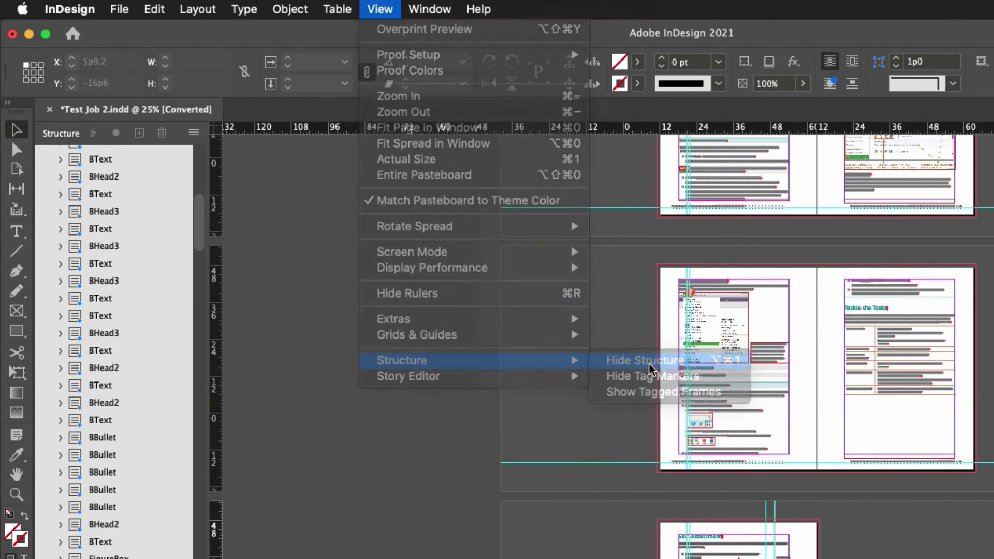
Run Links Report.jsx on the active document Test Job 2.indd with all columns included and CSV output
click(993, 332)
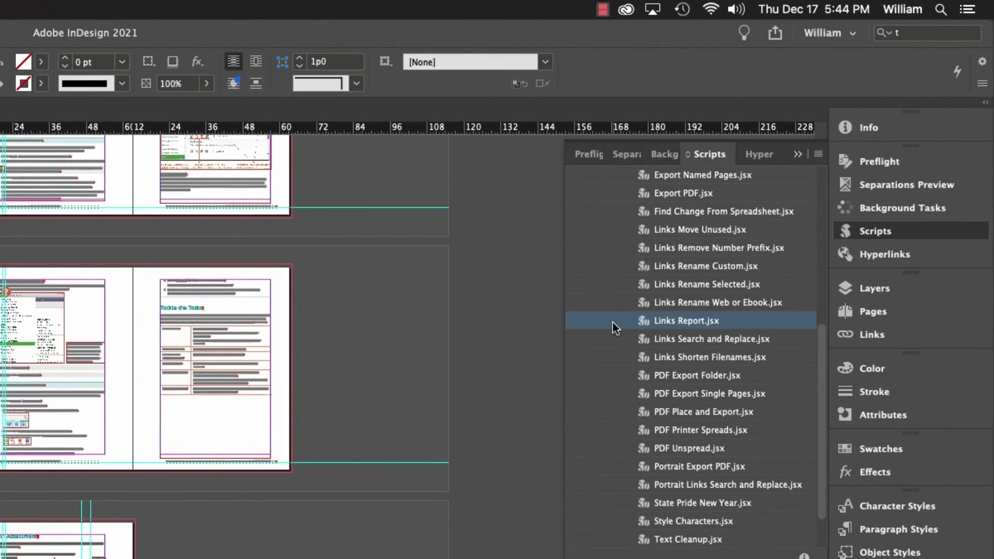
double_click(613, 322)
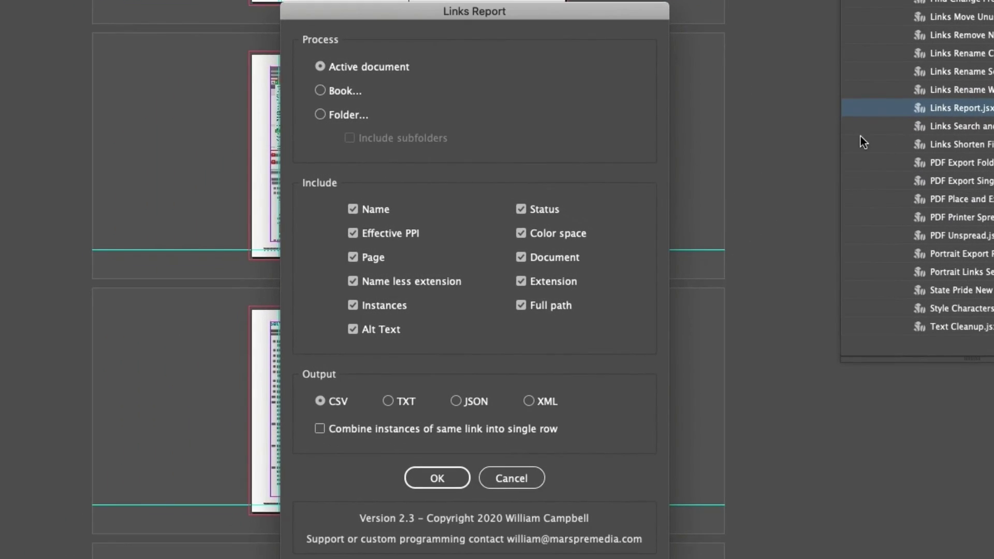
click(459, 484)
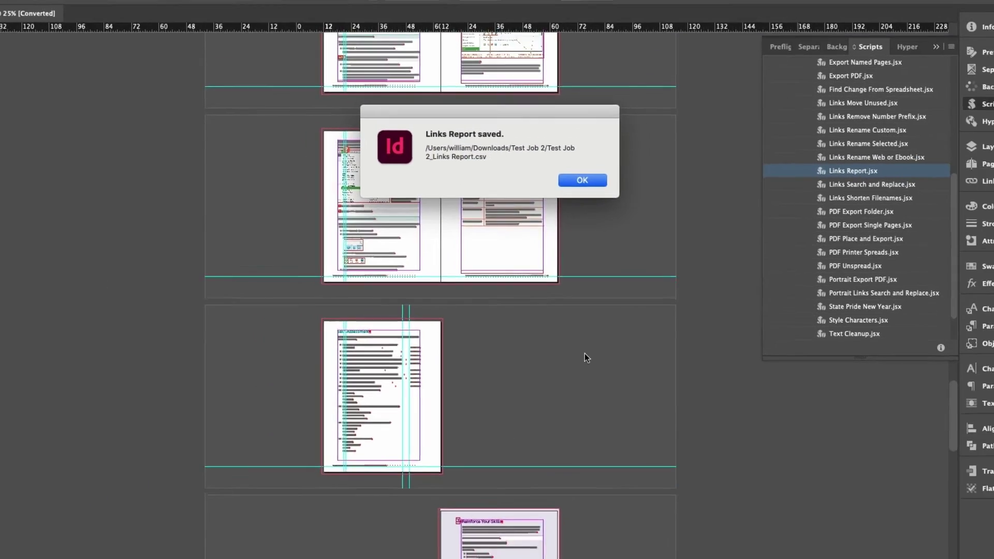
click(583, 178)
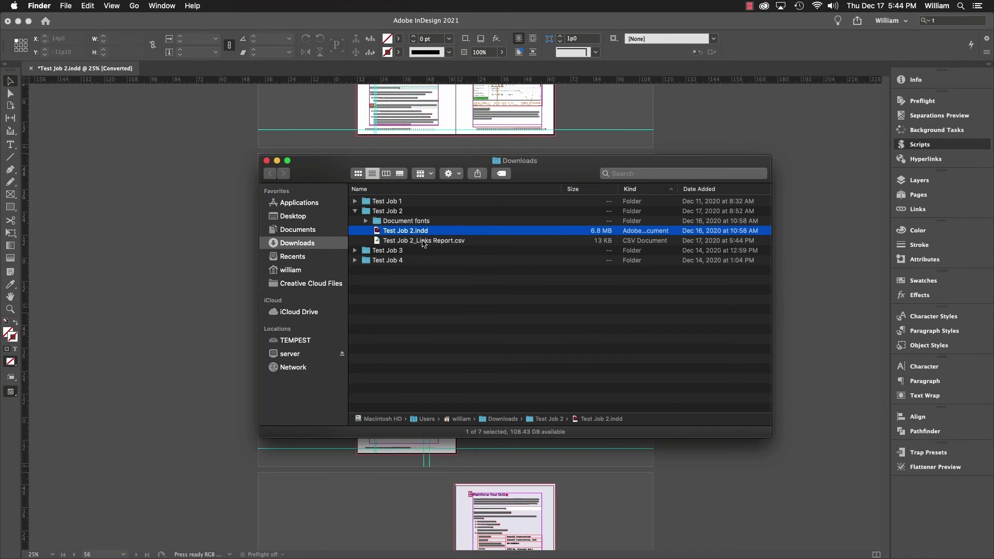
Open Test Job 2_Links Report.csv in Numbers and examine the Alt Text column for the listed links
double_click(424, 242)
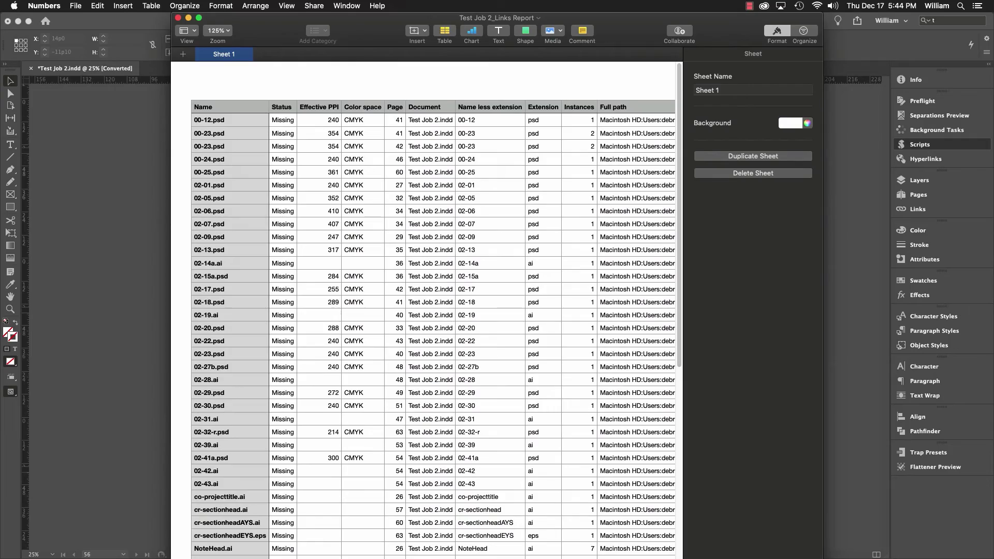
scroll(433, 311, right, 10)
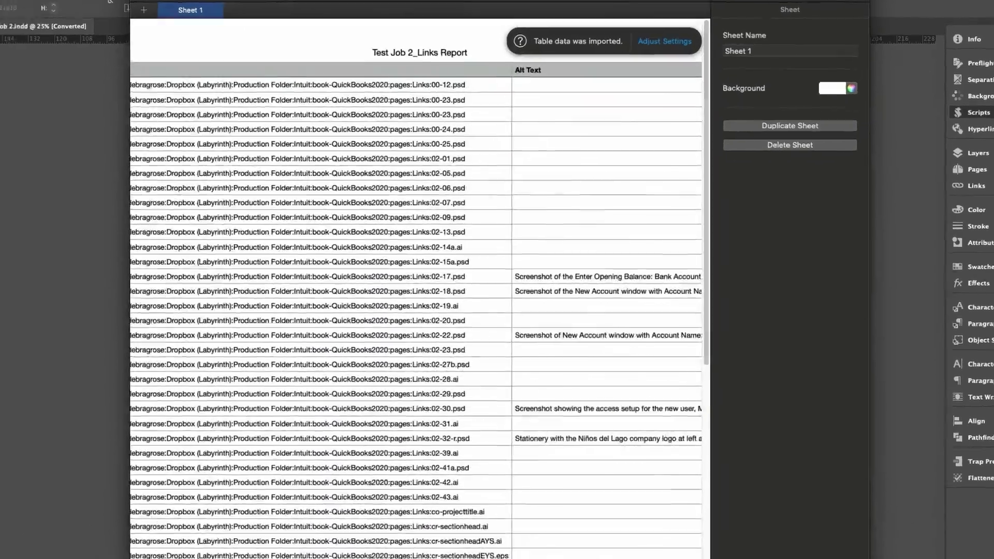
scroll(622, 285, down, 8)
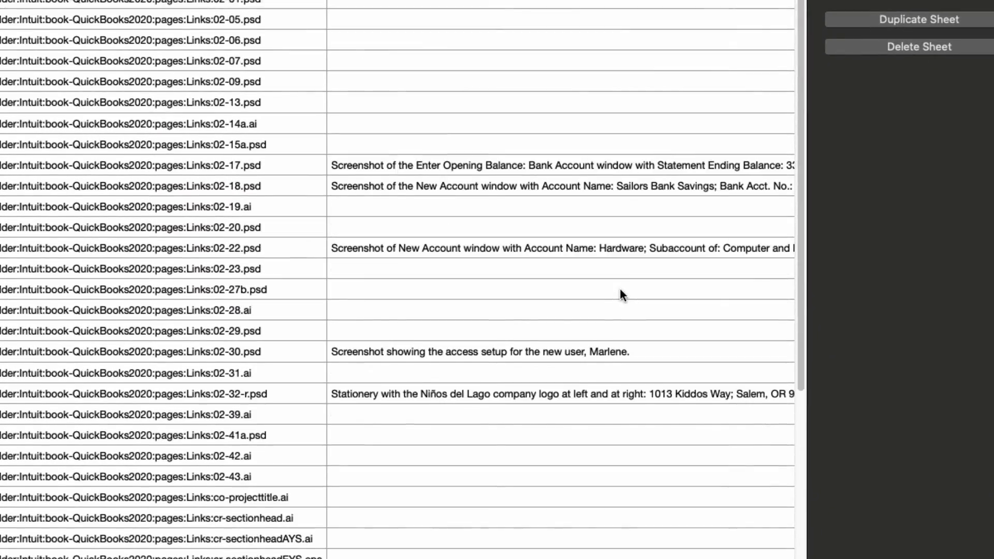
scroll(619, 292, up, 6)
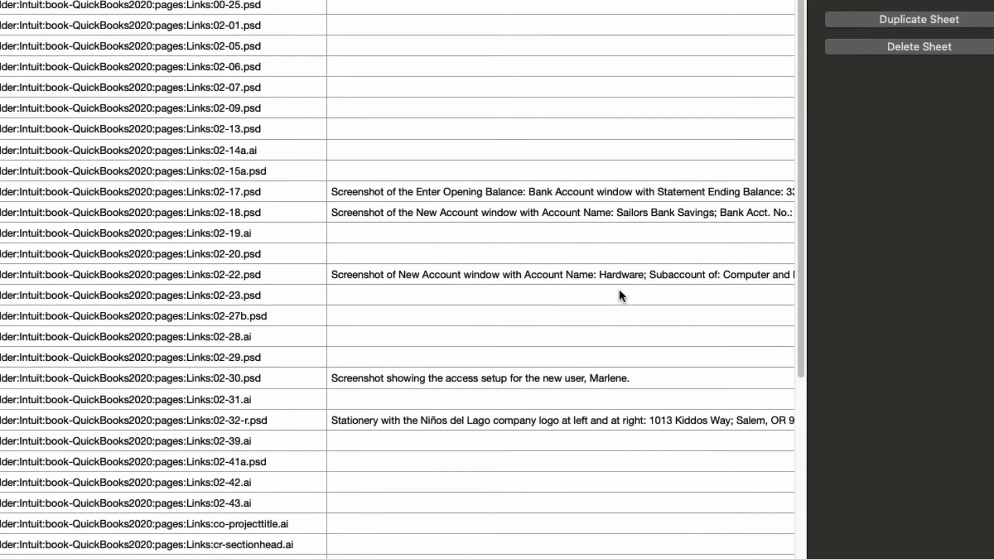
scroll(621, 296, up, 2)
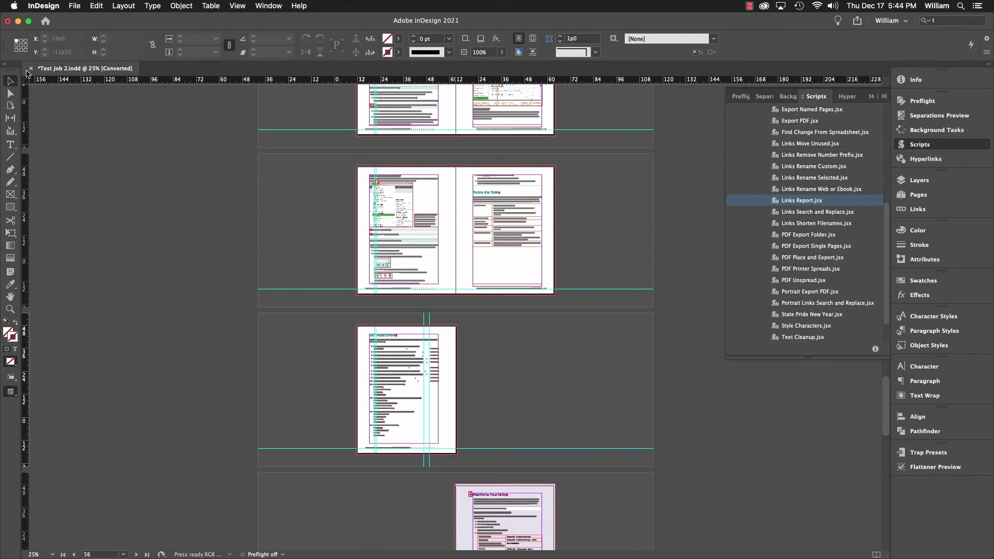
Close Test Job 2.indd without saving and run Links Report.jsx on the book Fit Nice.indb in the Test Job 3 folder with CSV output
click(31, 68)
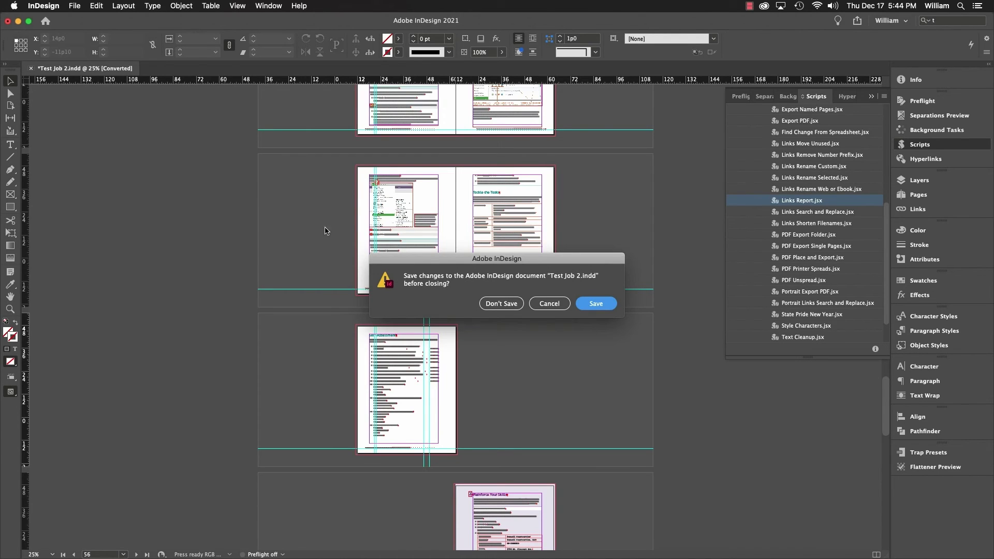
click(503, 304)
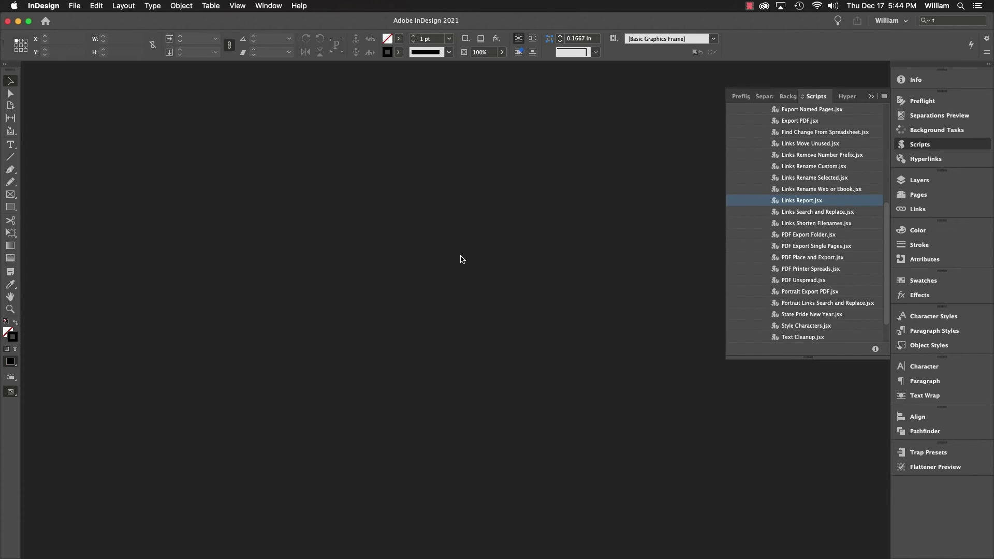
double_click(816, 202)
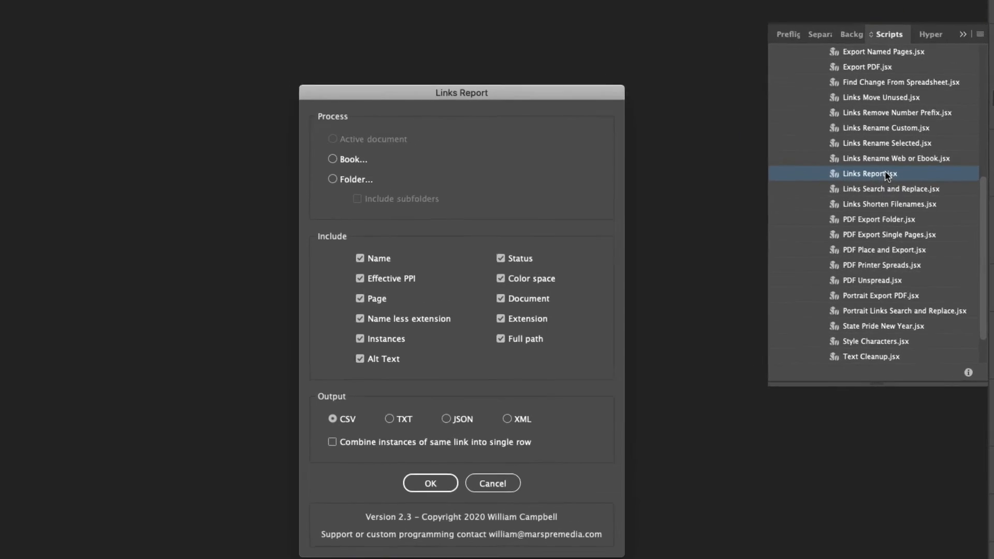
click(282, 136)
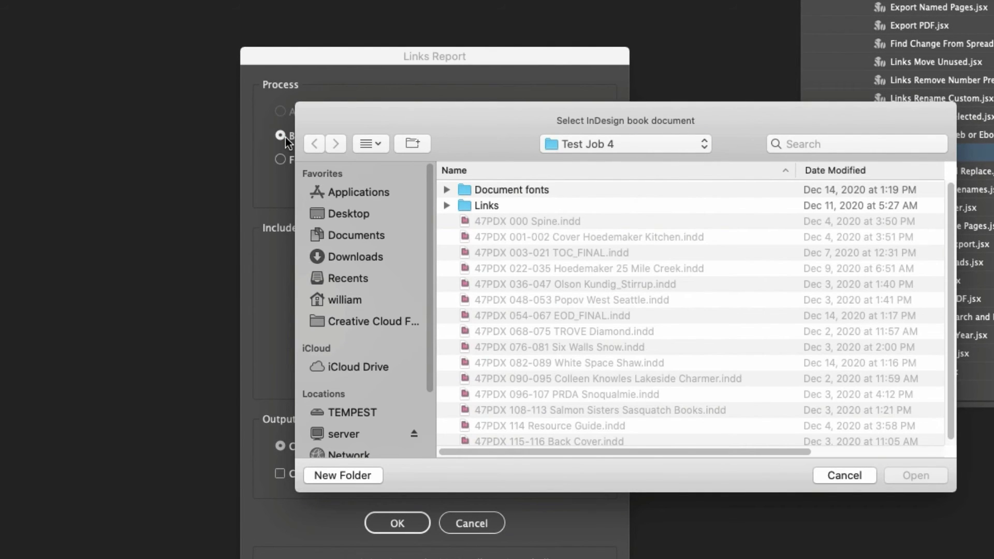
click(634, 147)
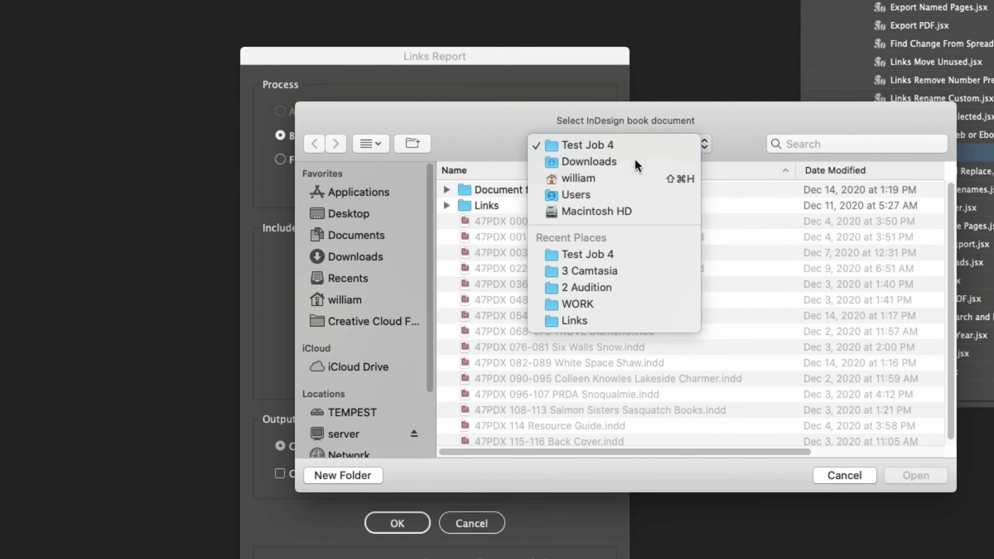
click(635, 159)
double_click(525, 221)
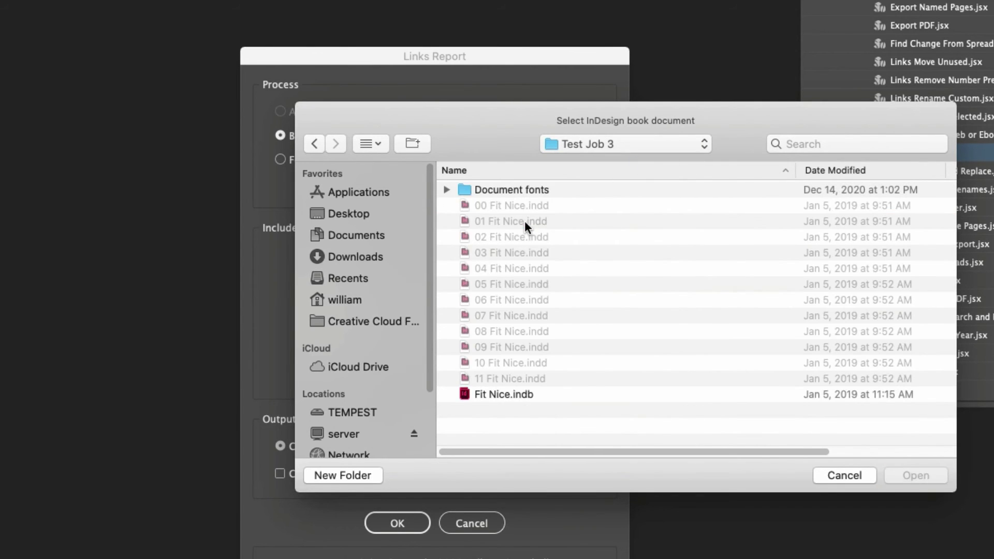
click(522, 392)
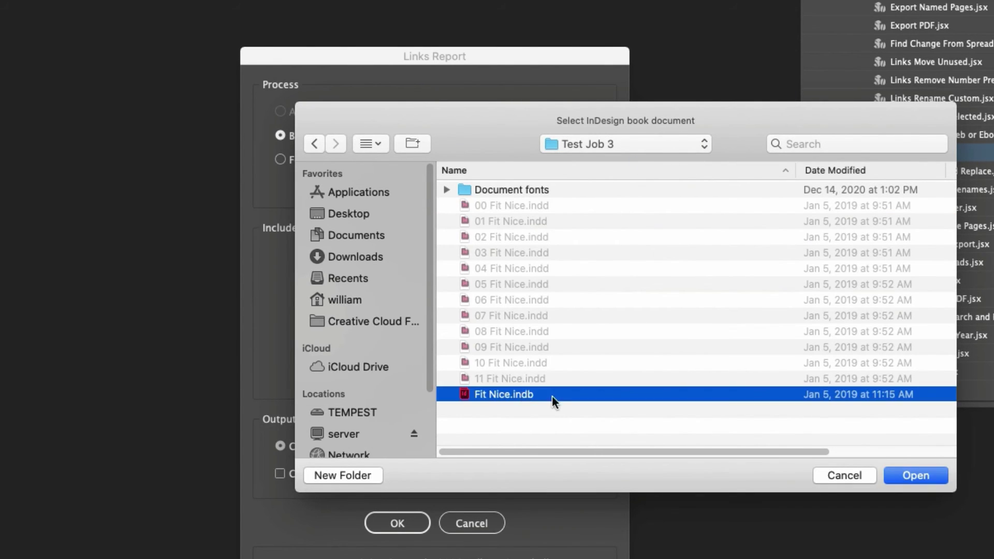
click(901, 475)
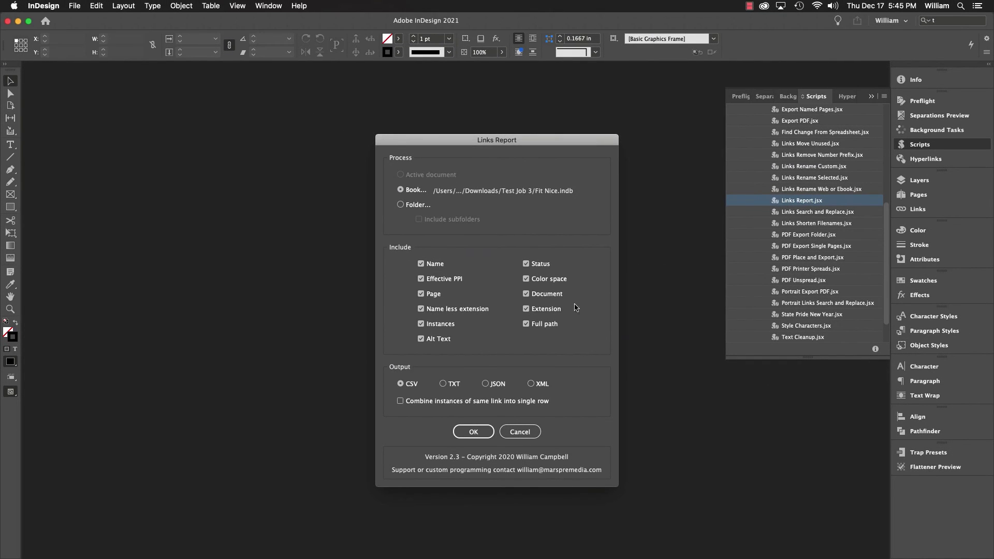
click(489, 432)
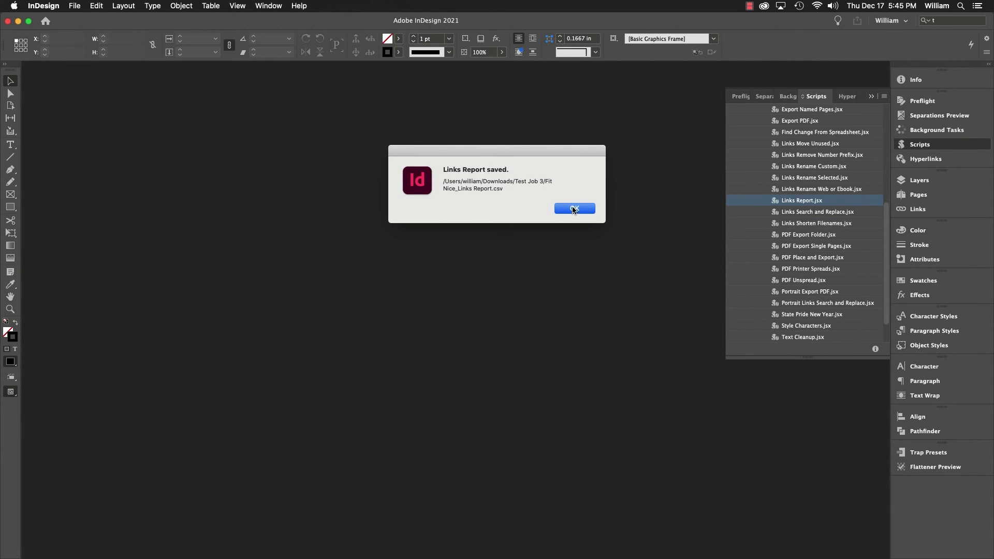
click(574, 209)
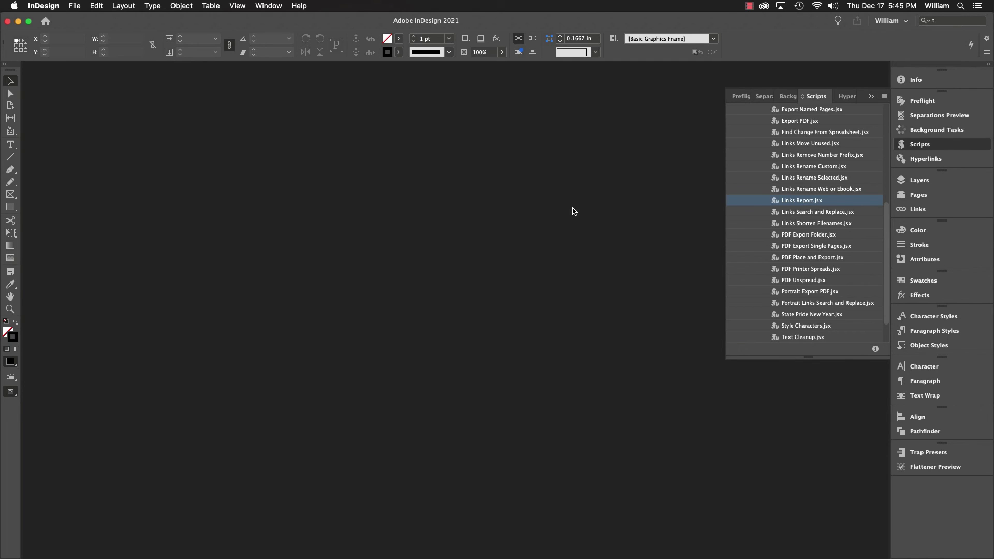
Run Links Report.jsx on the Test Job 4 folder in Downloads, without subfolders and with CSV output
double_click(801, 200)
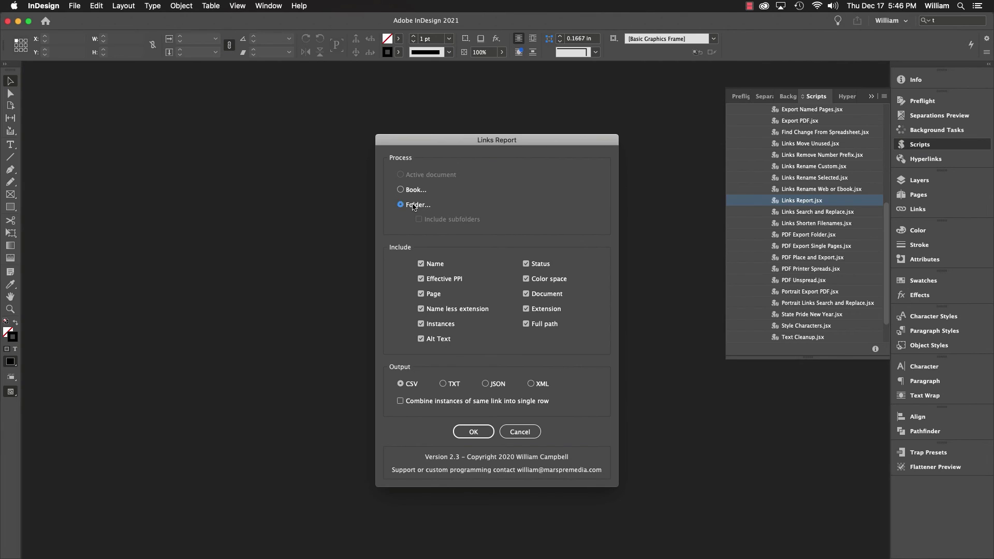
click(602, 195)
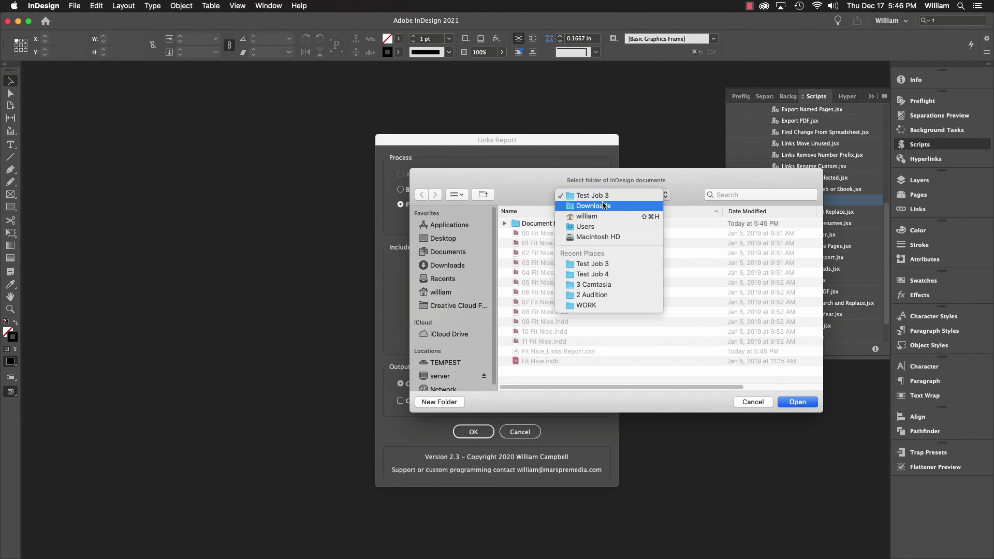
click(593, 206)
double_click(541, 250)
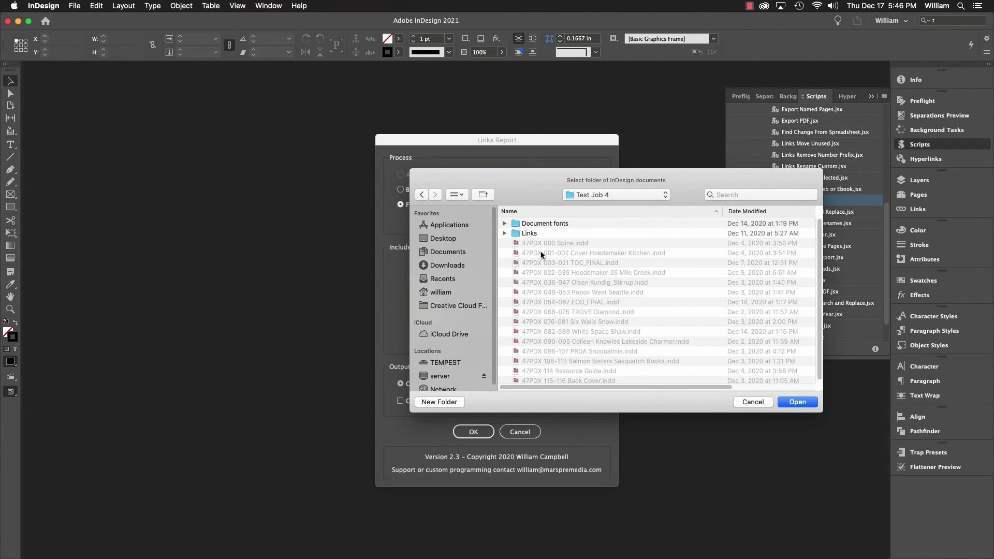
click(783, 402)
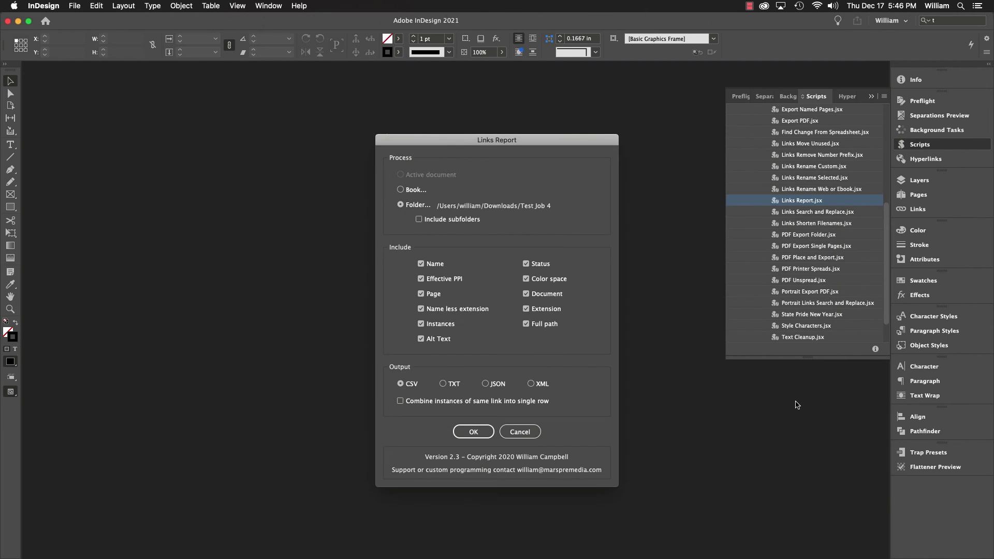
click(492, 432)
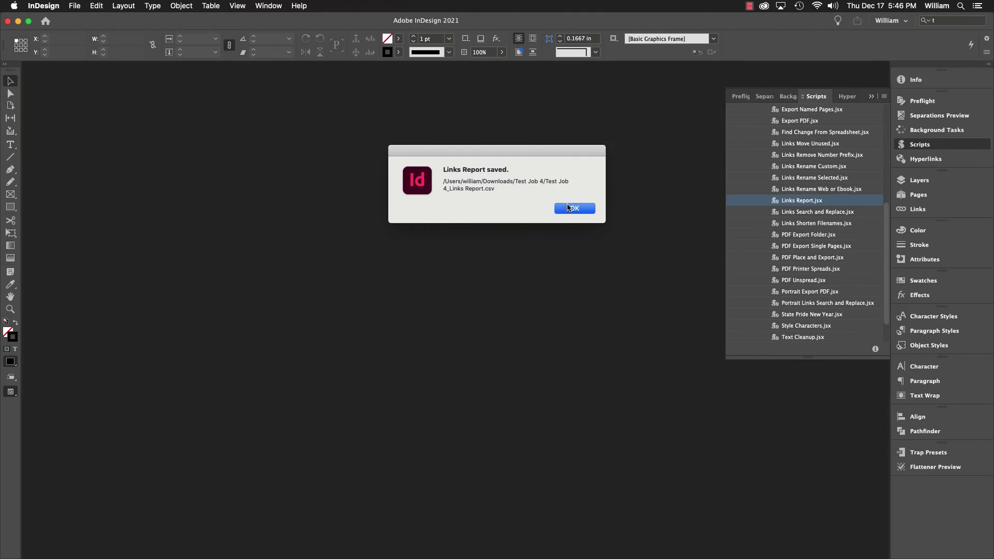
click(568, 207)
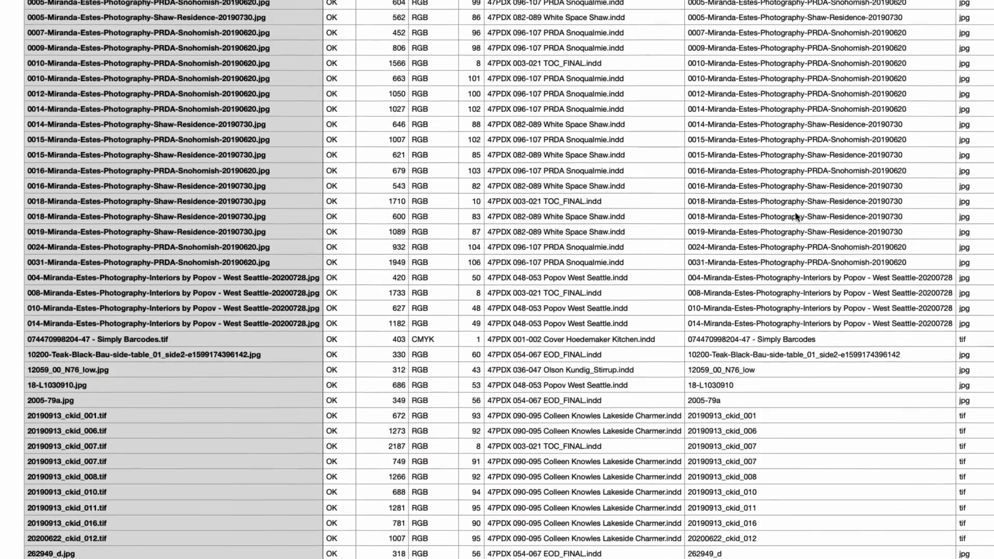
Look through the link names, statuses and source documents in the Test Job 4 links report in Numbers
scroll(796, 216, down, 10)
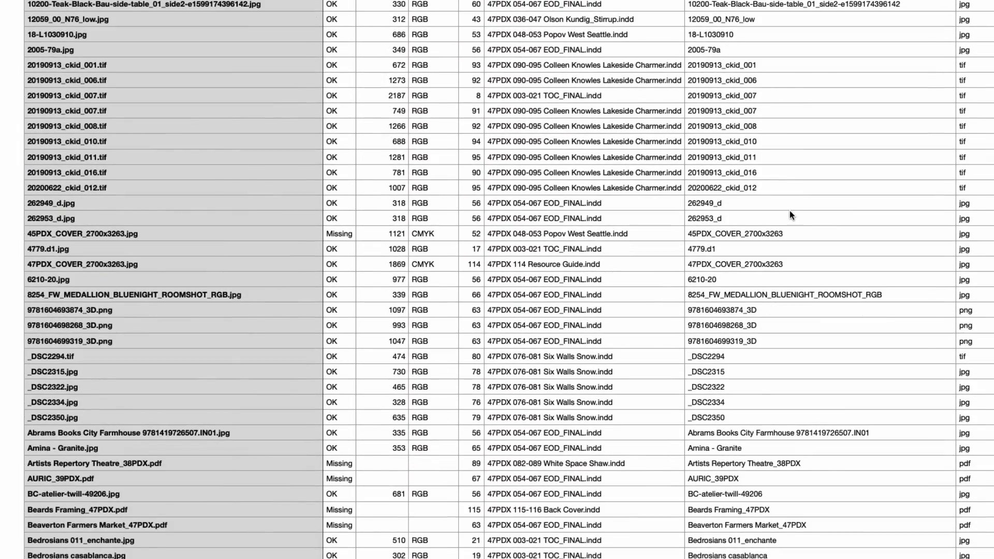
scroll(790, 210, down, 2)
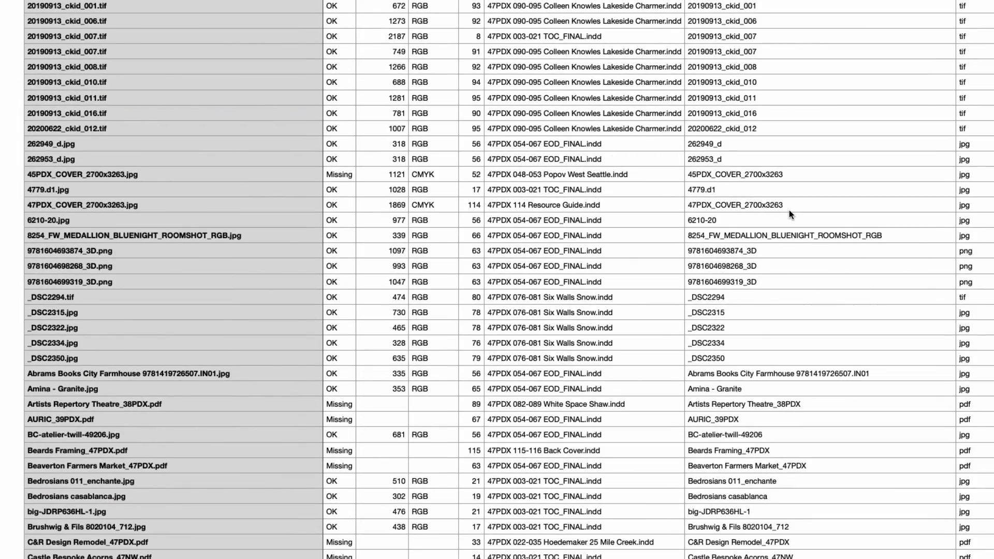